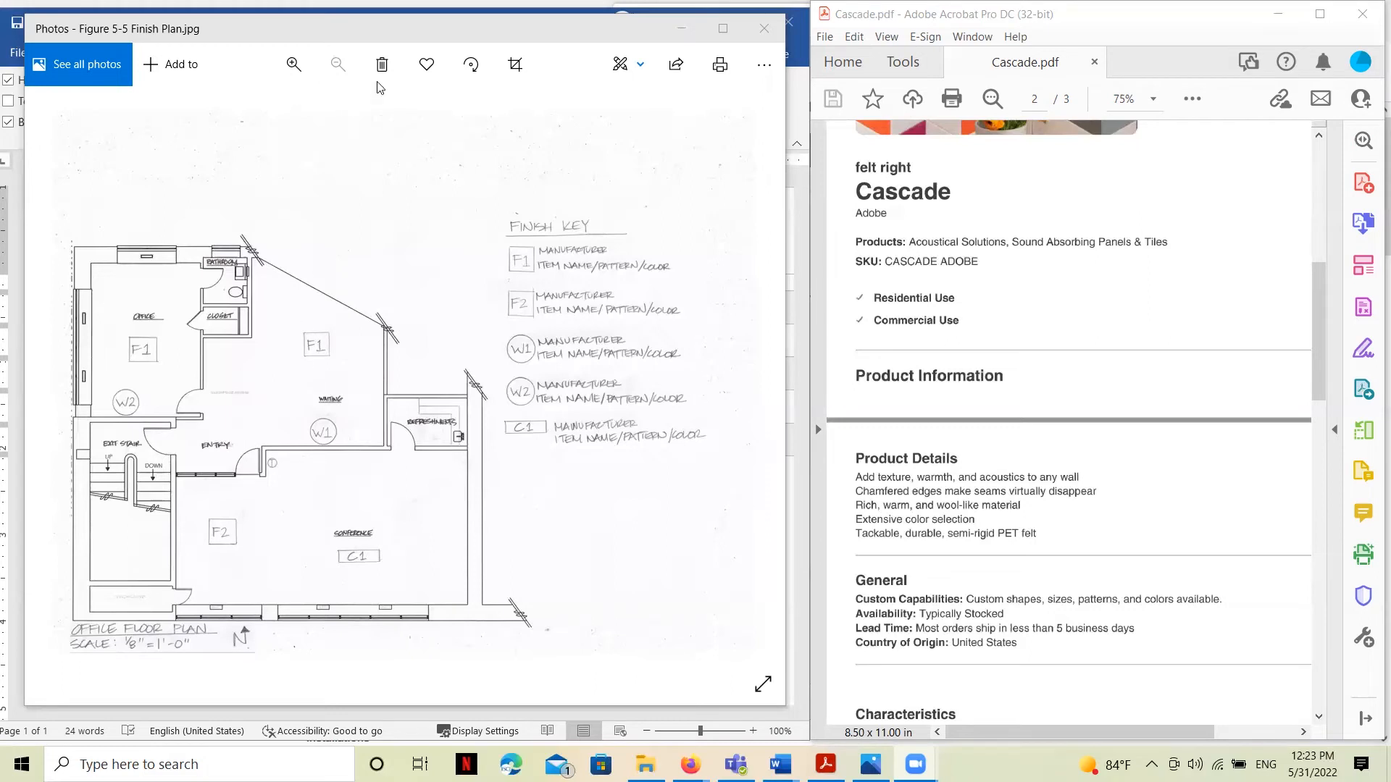
Step: Close the finish plan picture and copy the Cascade image from the PDF into the W1 row's Image cell
click(766, 30)
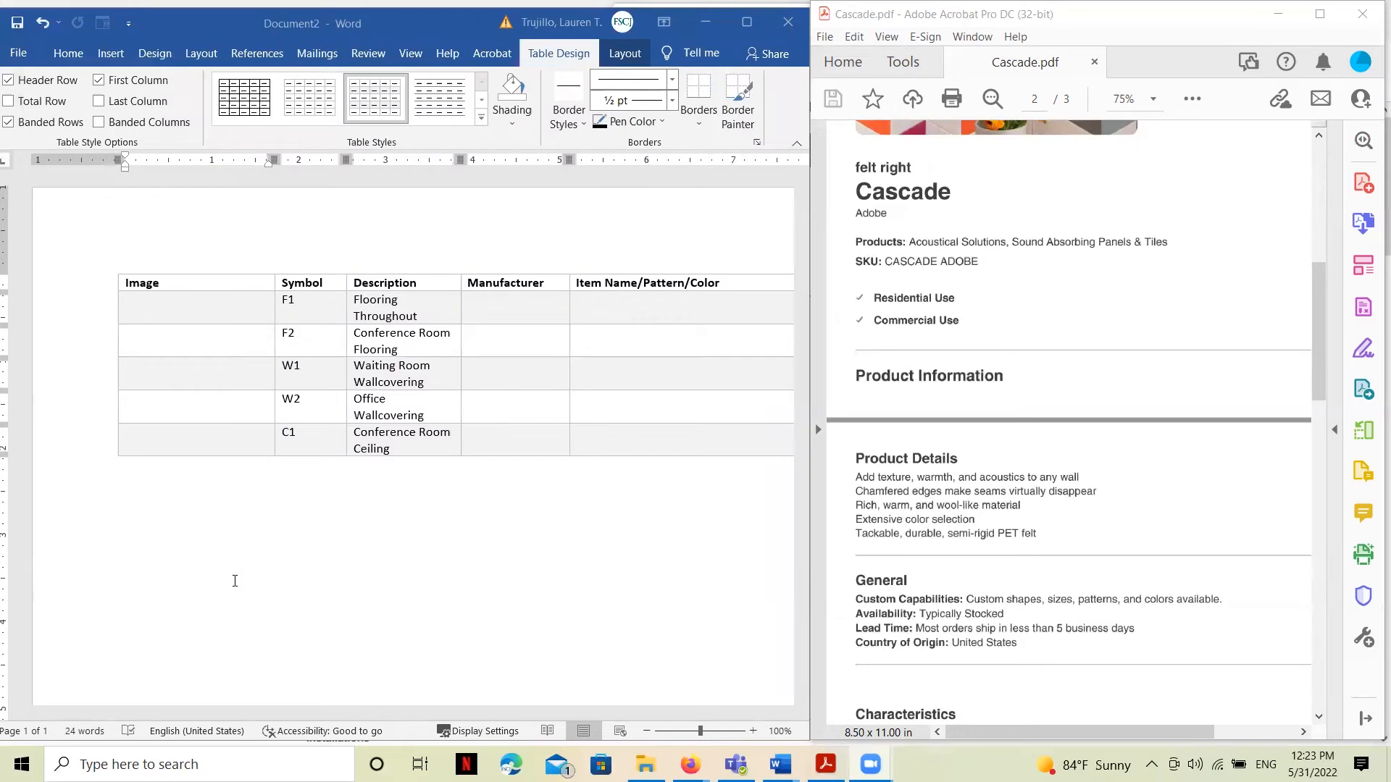
scroll(181, 521, down, 2)
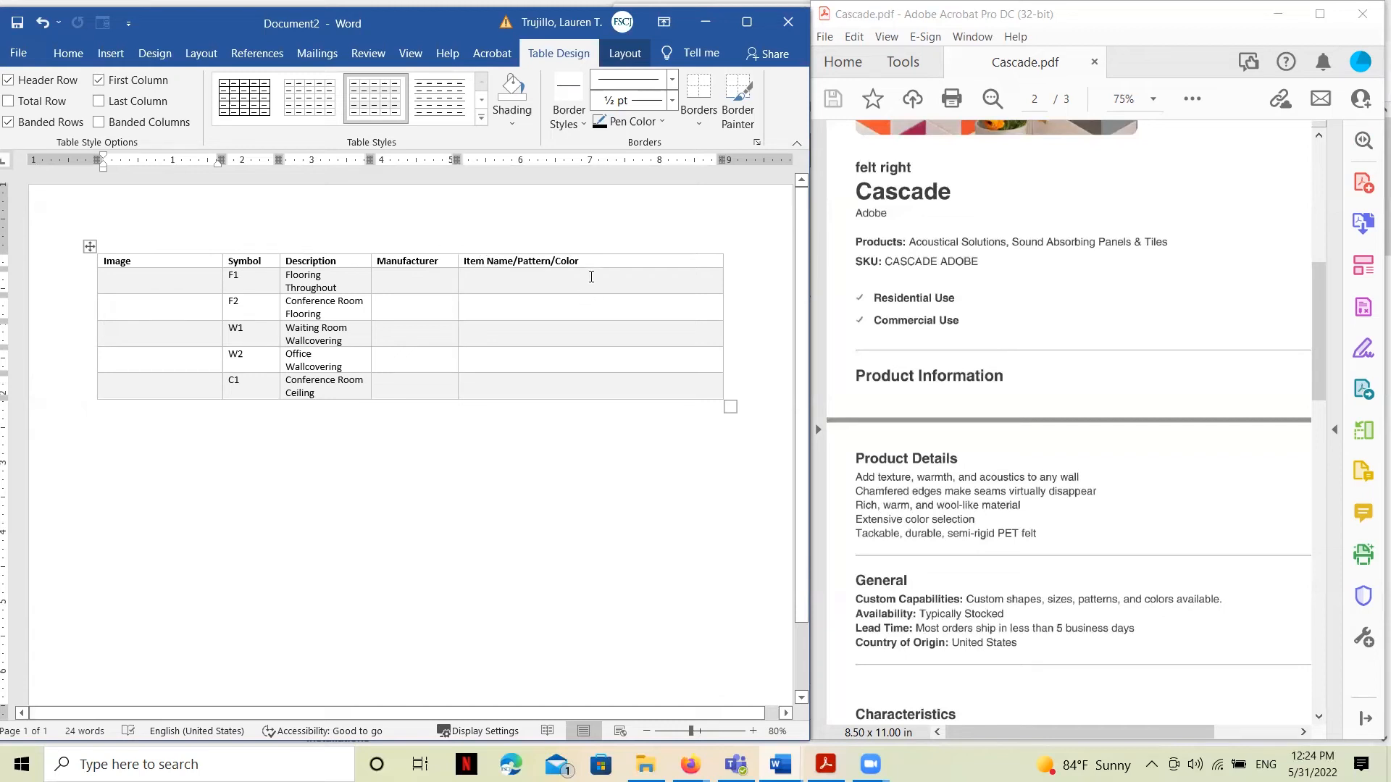
scroll(1075, 410, up, 10)
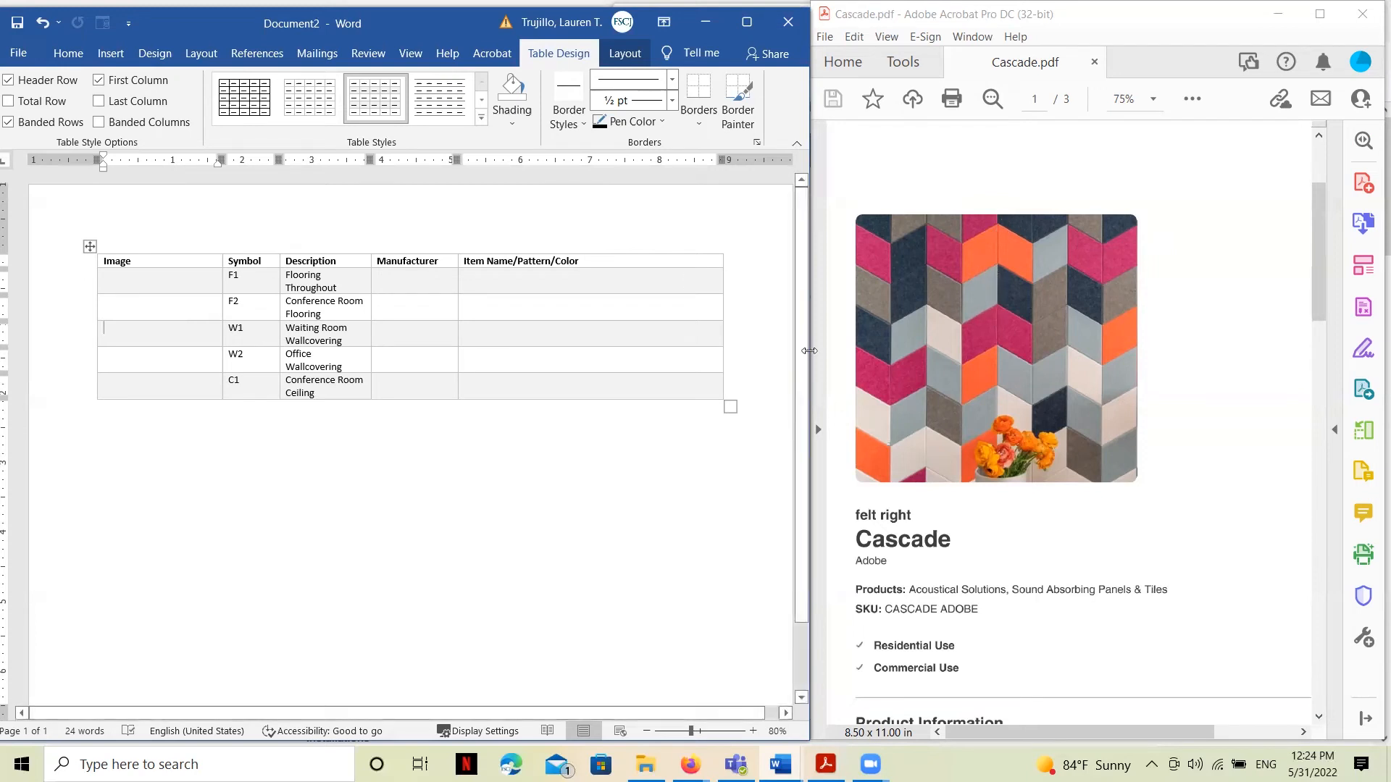
click(938, 346)
right_click(953, 342)
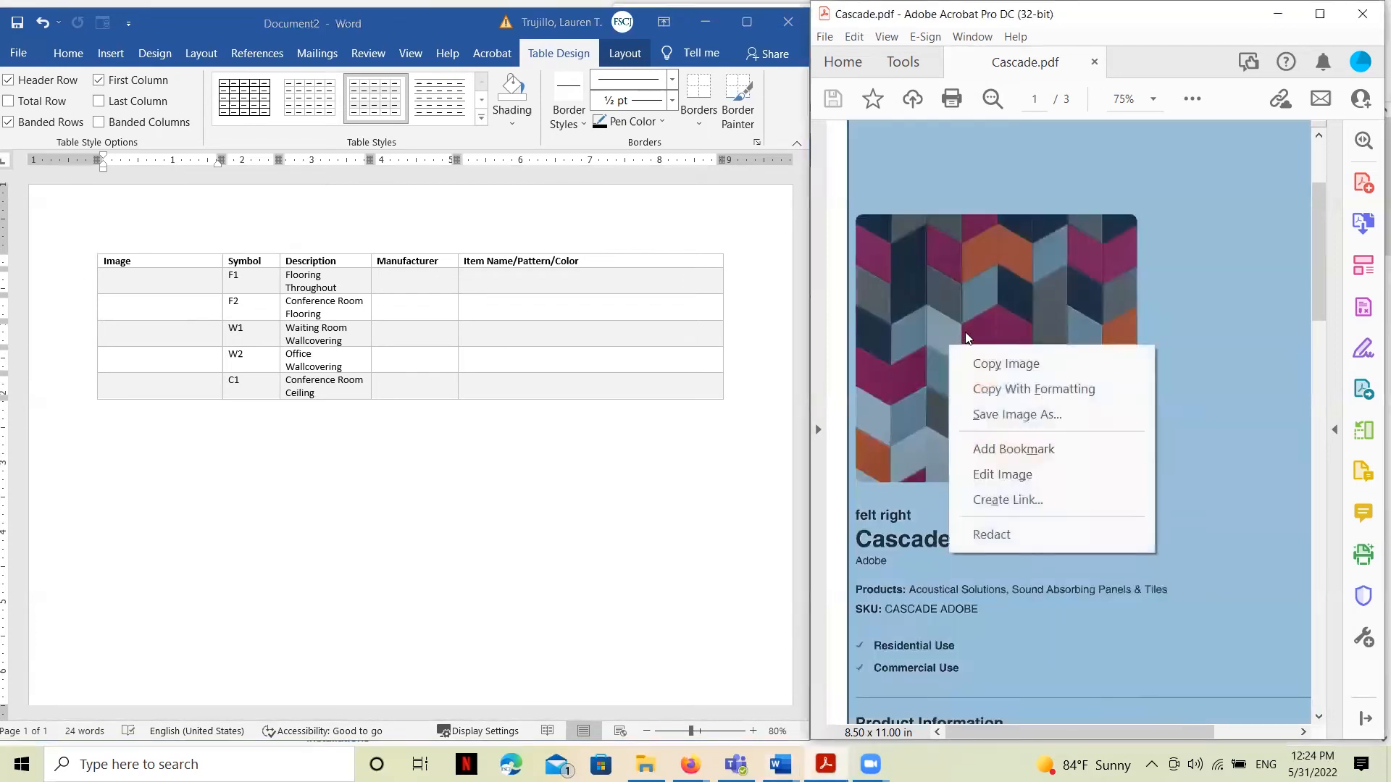
click(1010, 363)
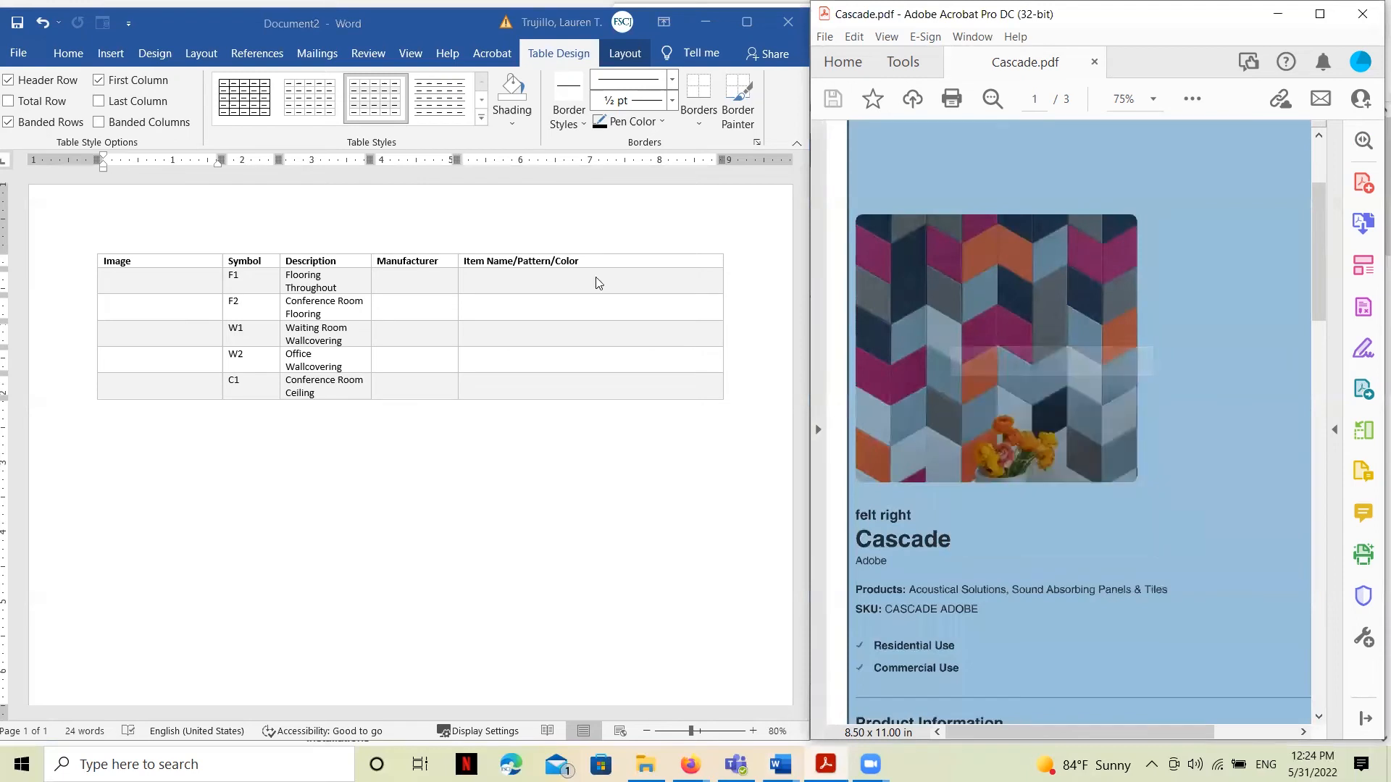
click(159, 336)
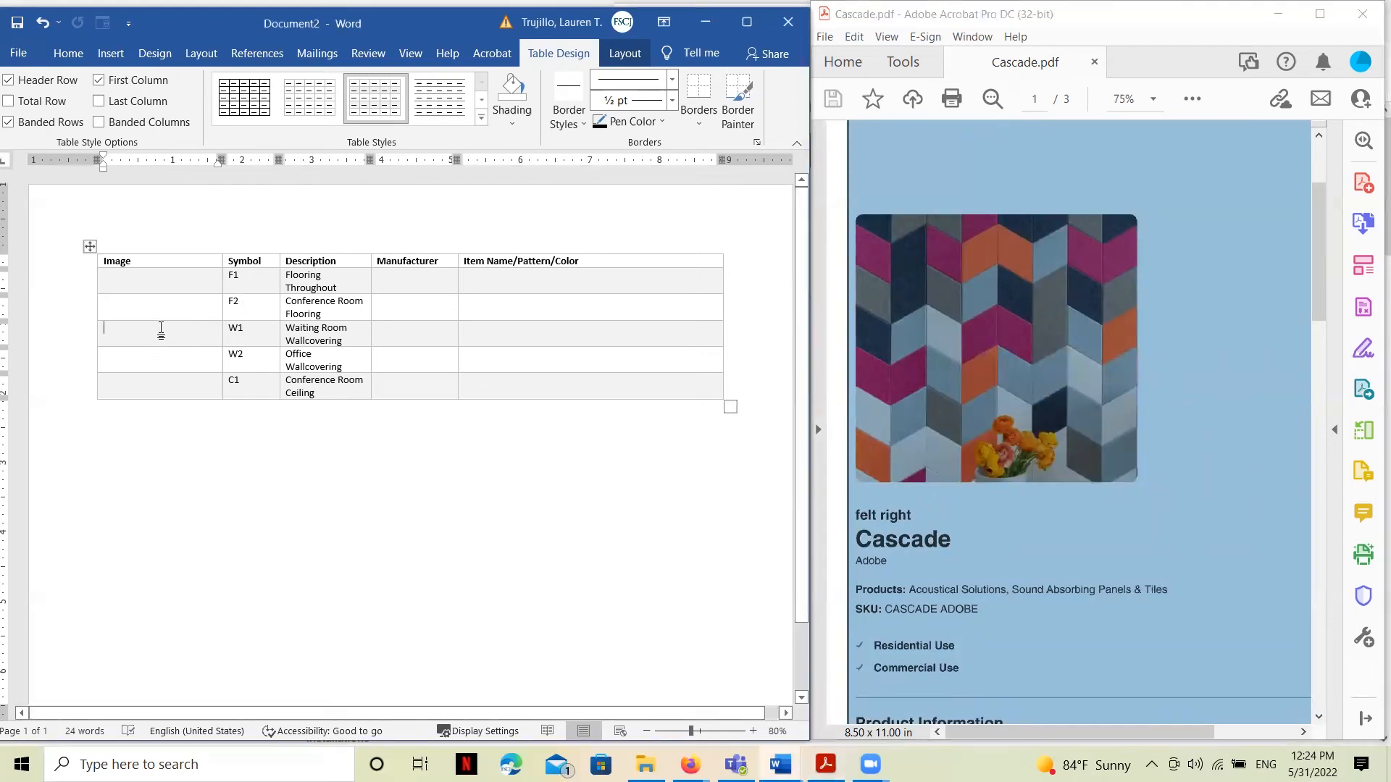
key(ctrl+v)
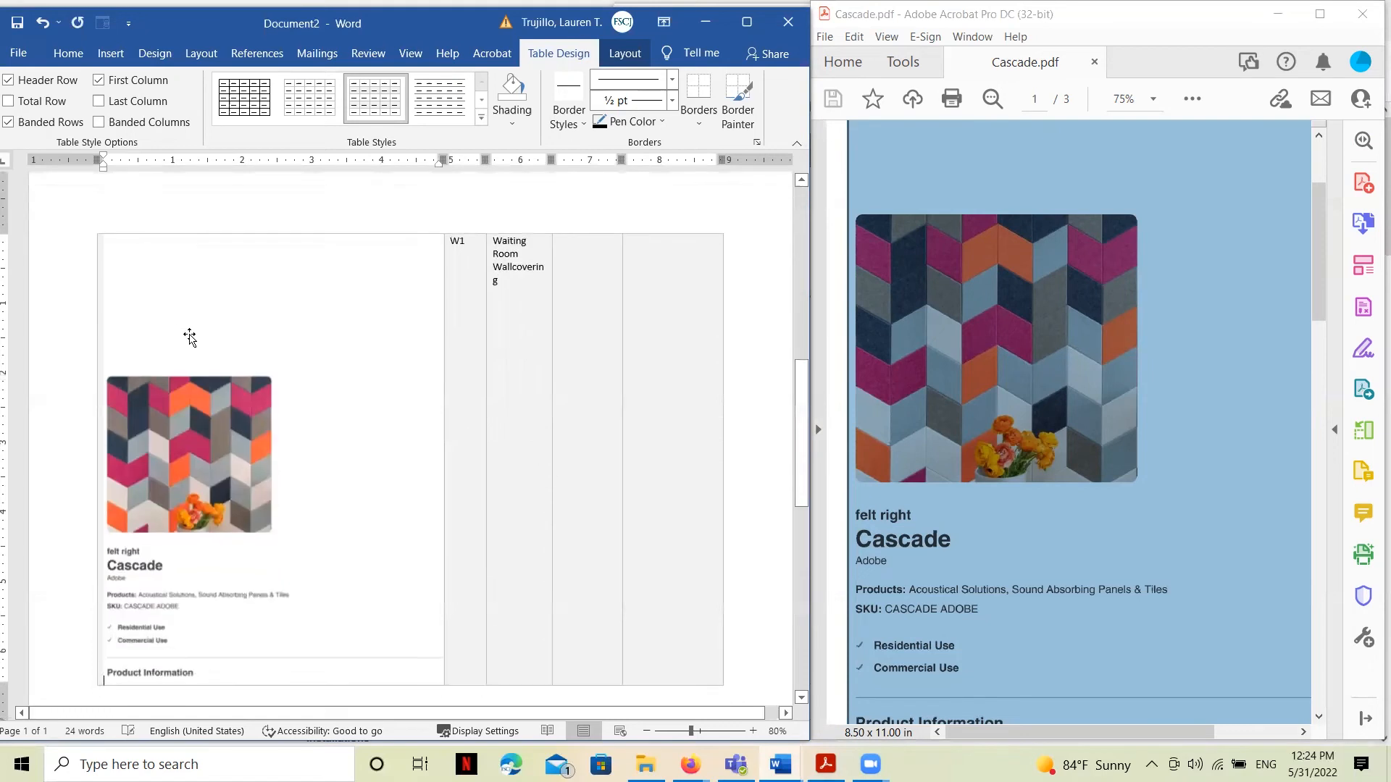
Step: Crop the pasted W1 picture to just the tile pattern, about 1.55" high by 2.17" wide
click(254, 428)
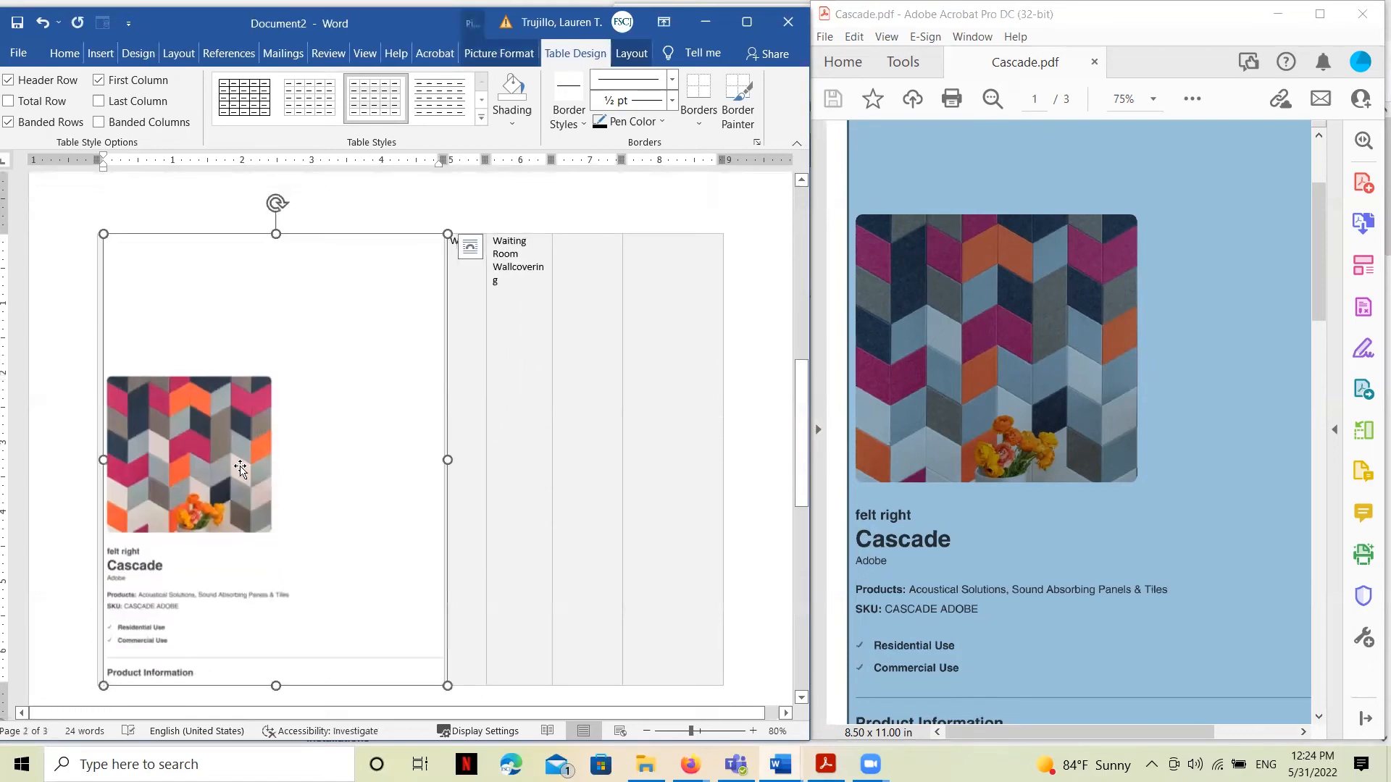
click(747, 23)
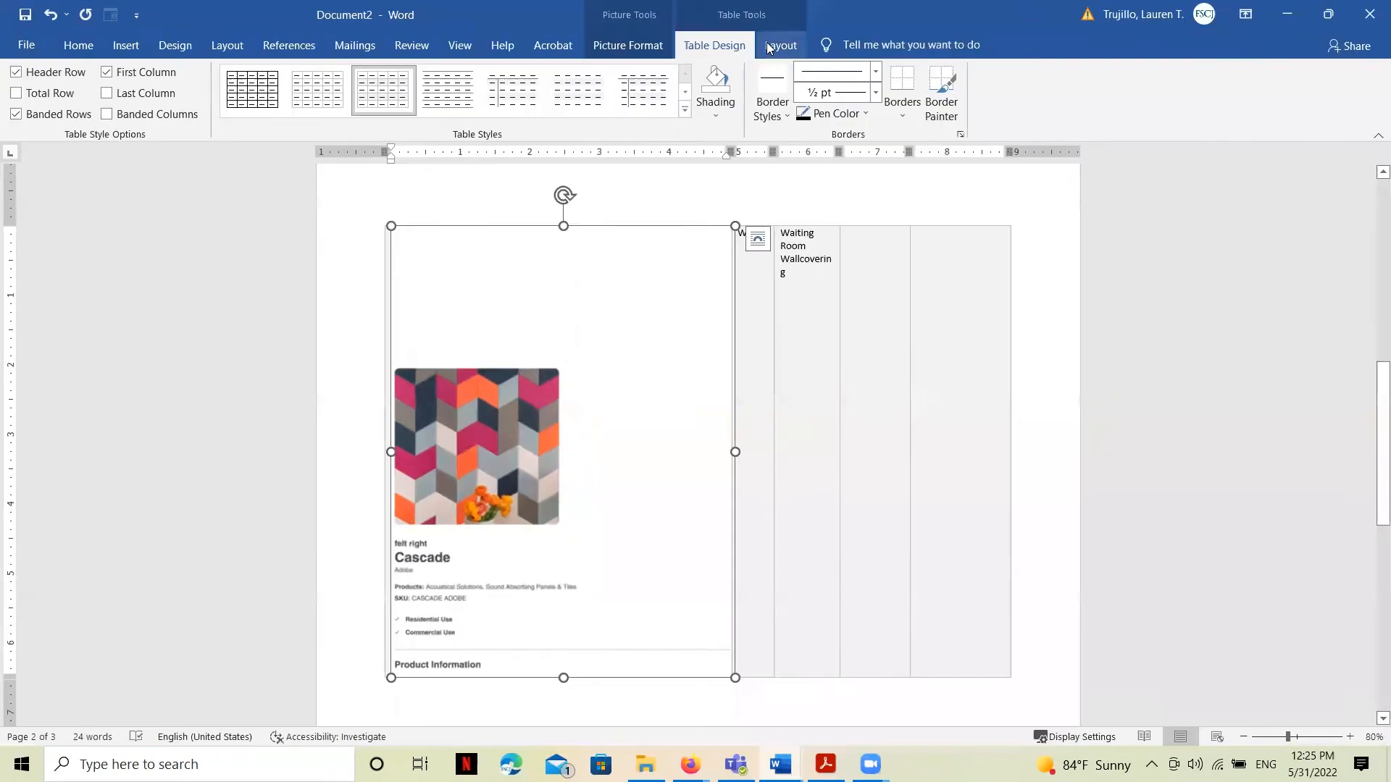
click(659, 49)
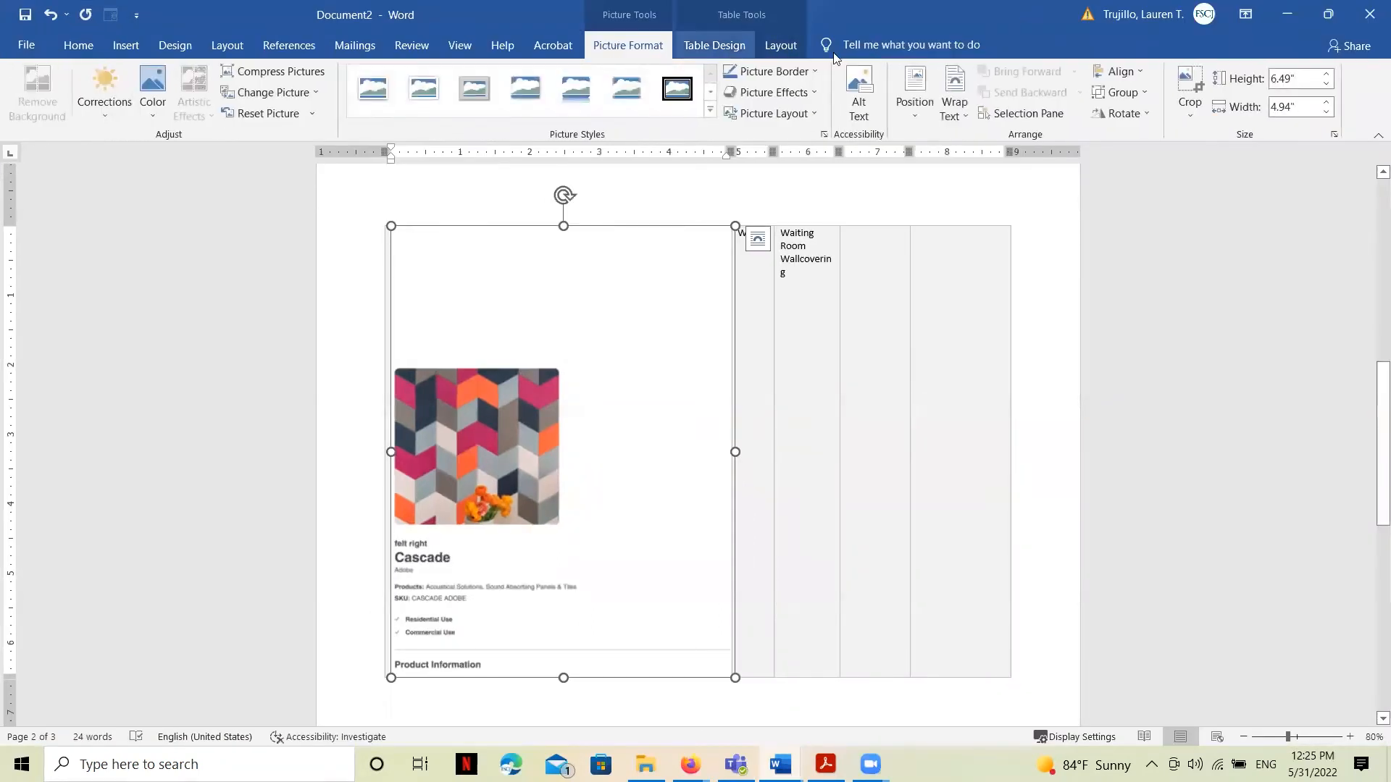
click(1189, 86)
drag(730, 663, 553, 478)
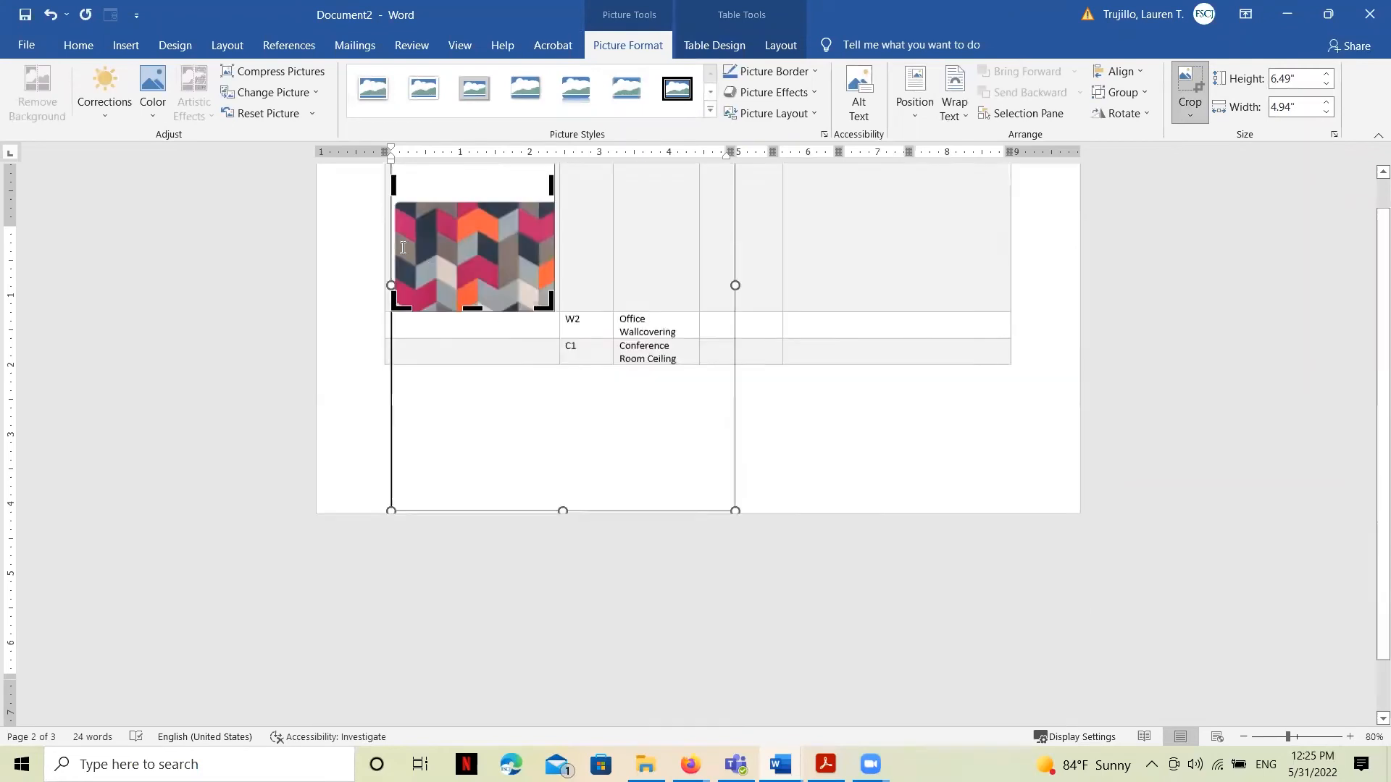
drag(397, 292, 400, 438)
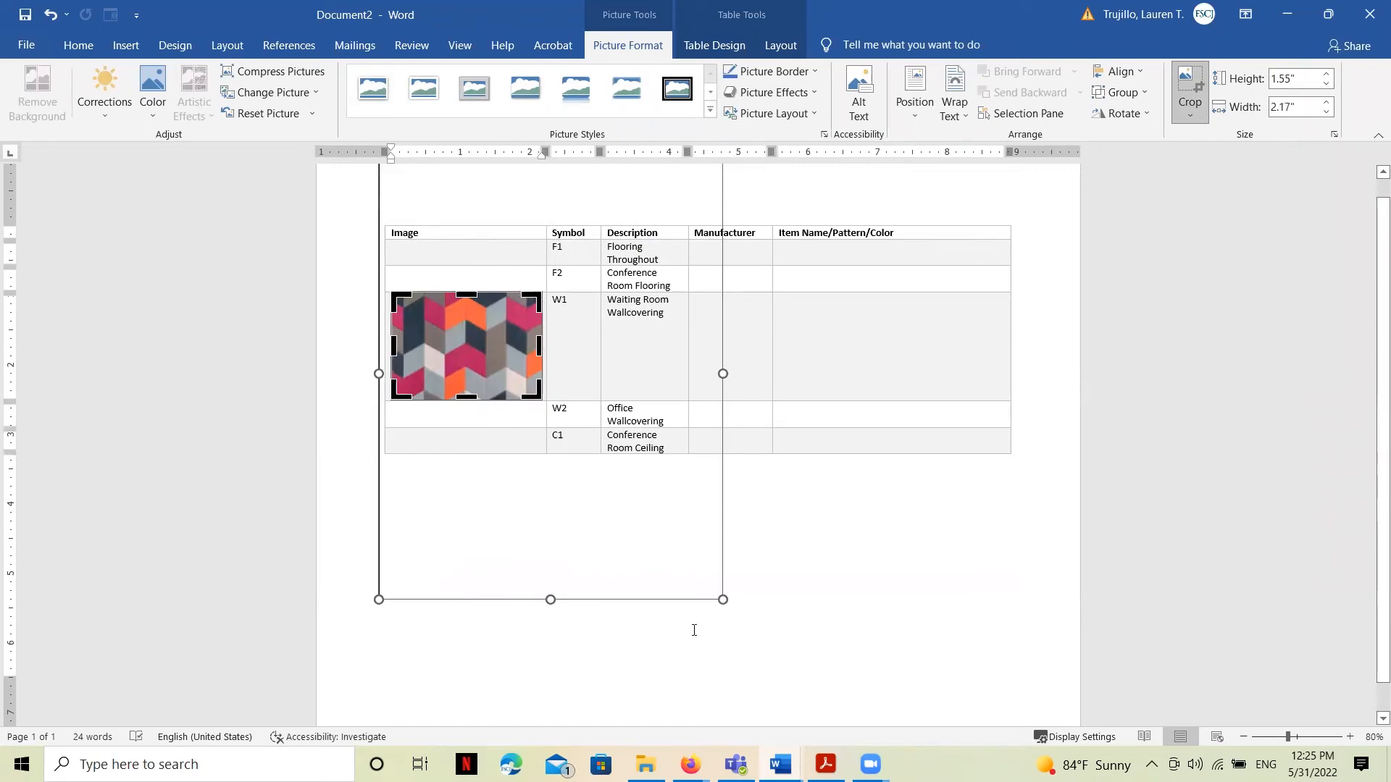
click(754, 636)
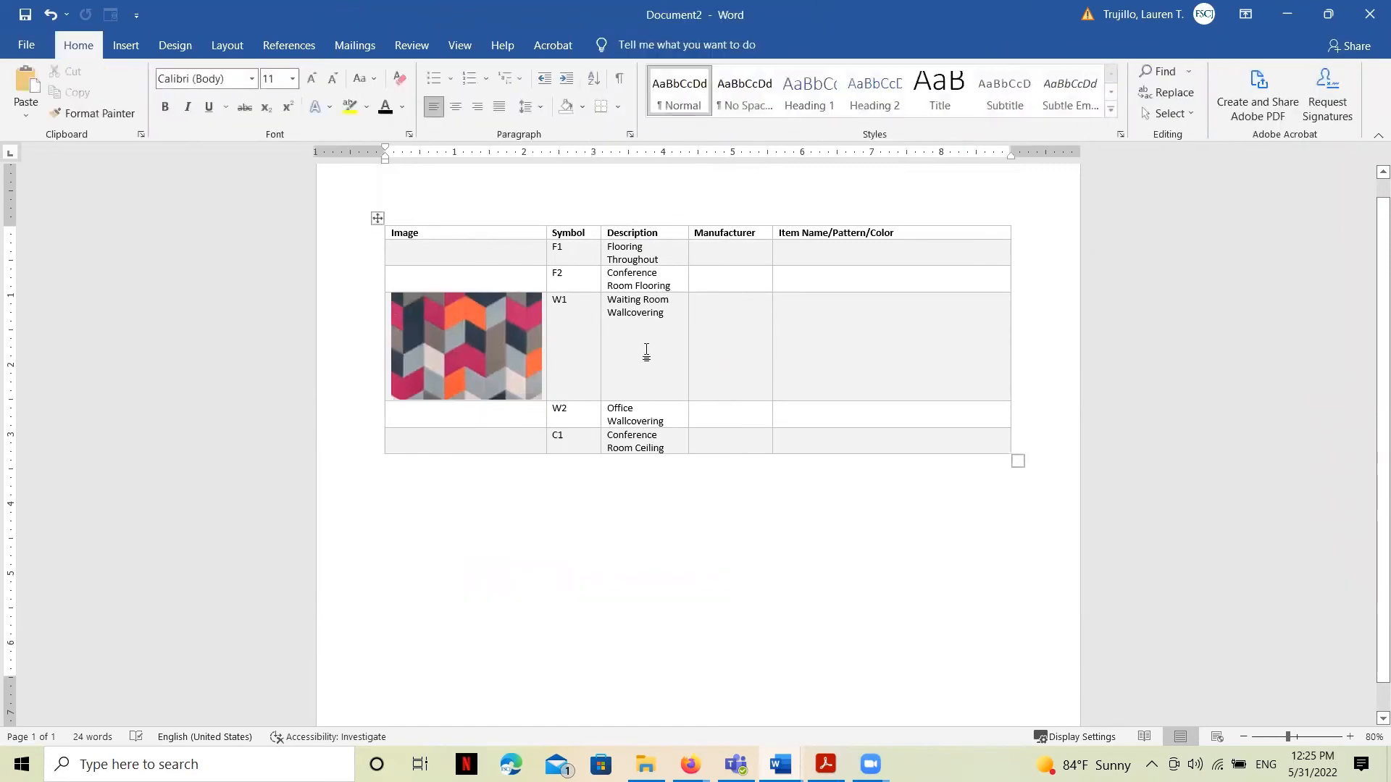
click(1330, 13)
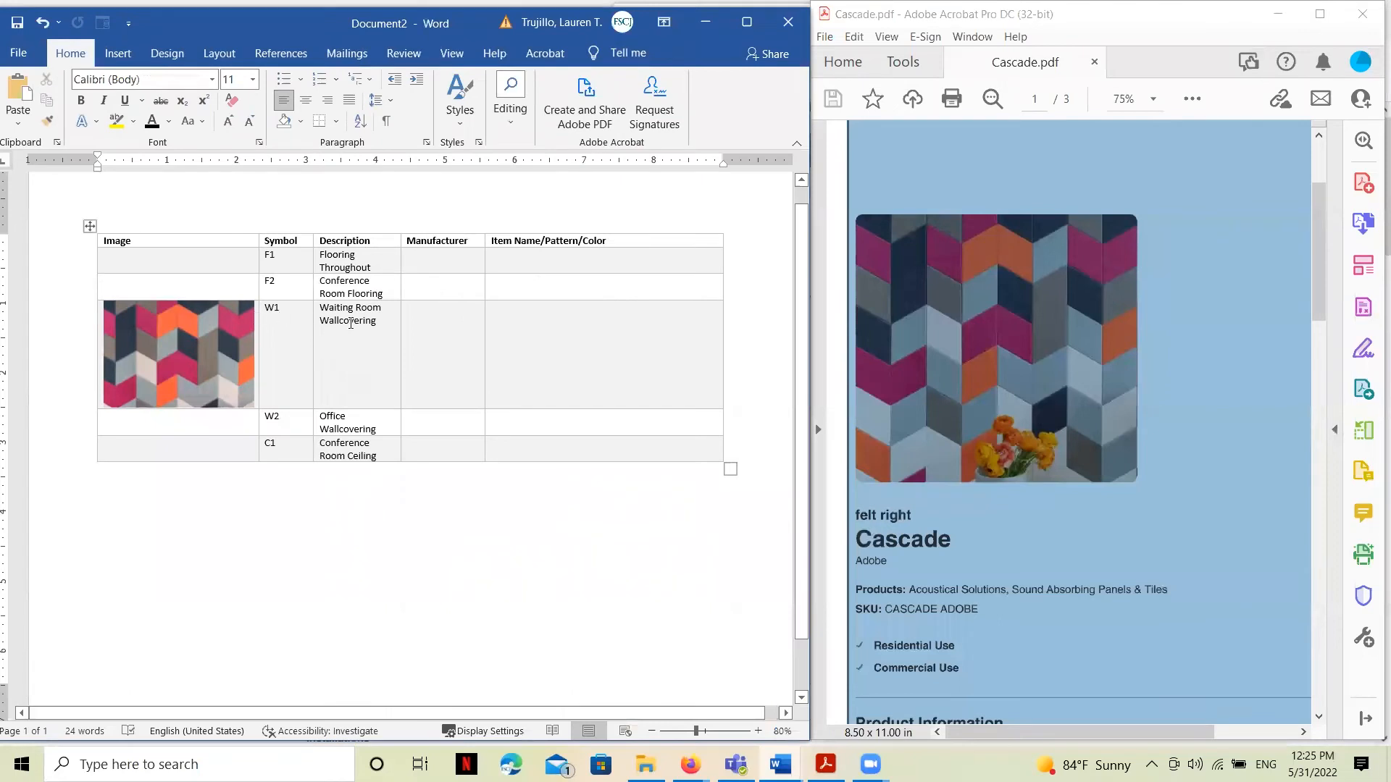
click(454, 323)
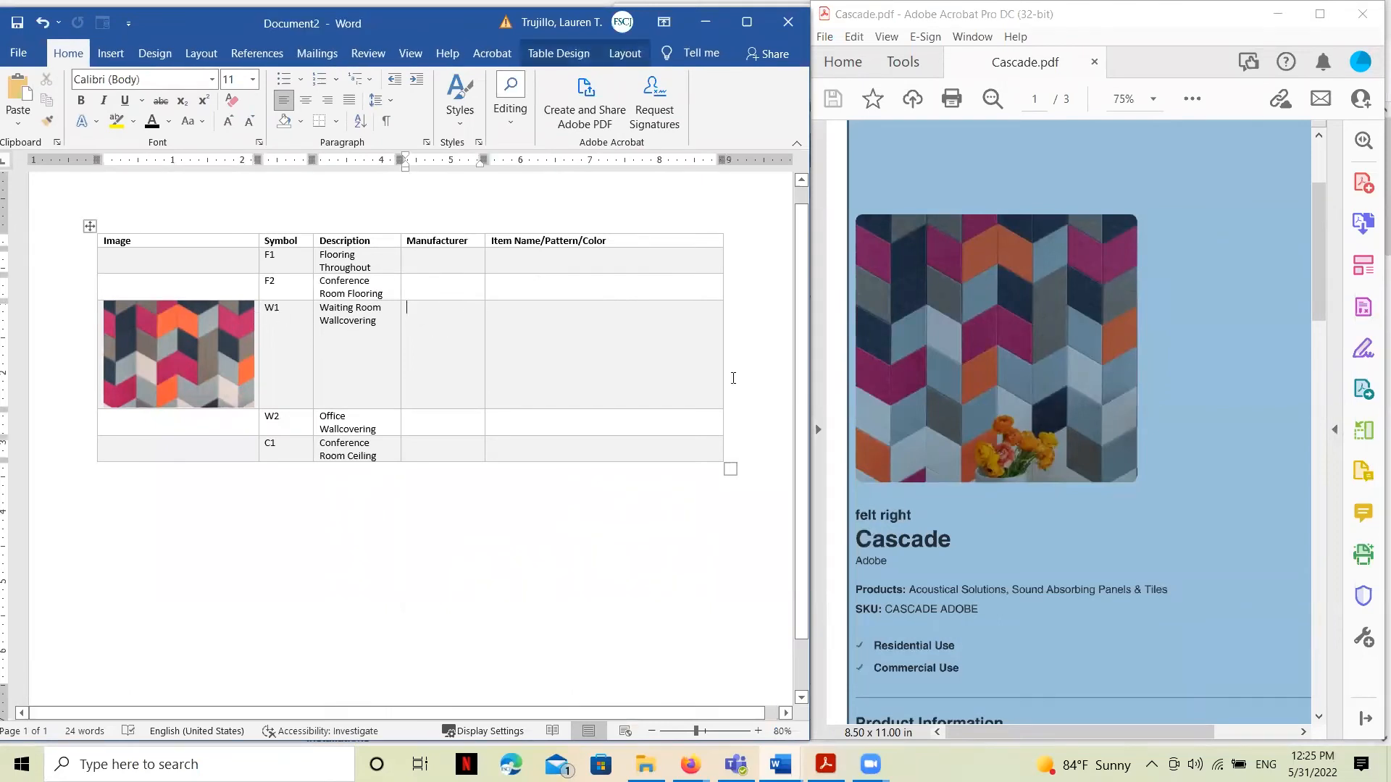
click(1149, 548)
scroll(1169, 596, up, 5)
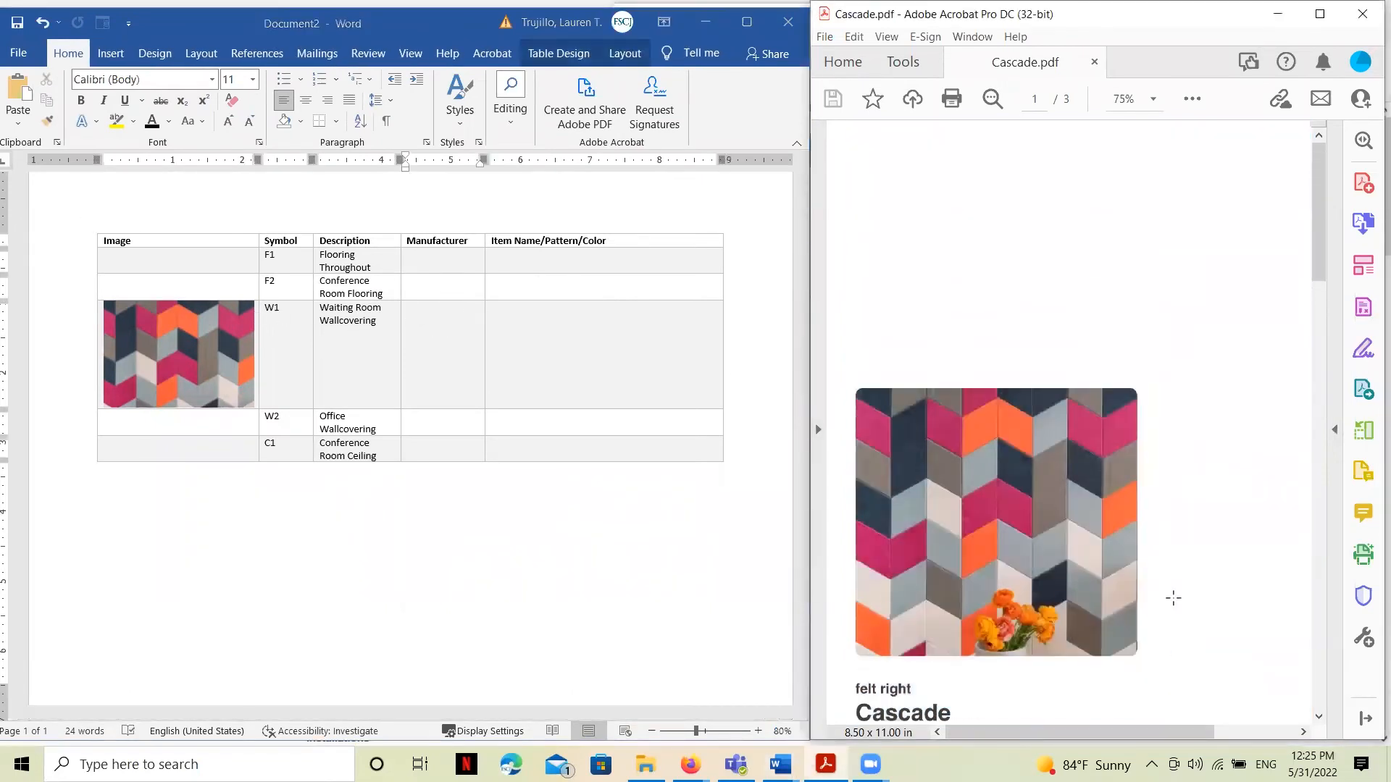
scroll(1152, 550, down, 3)
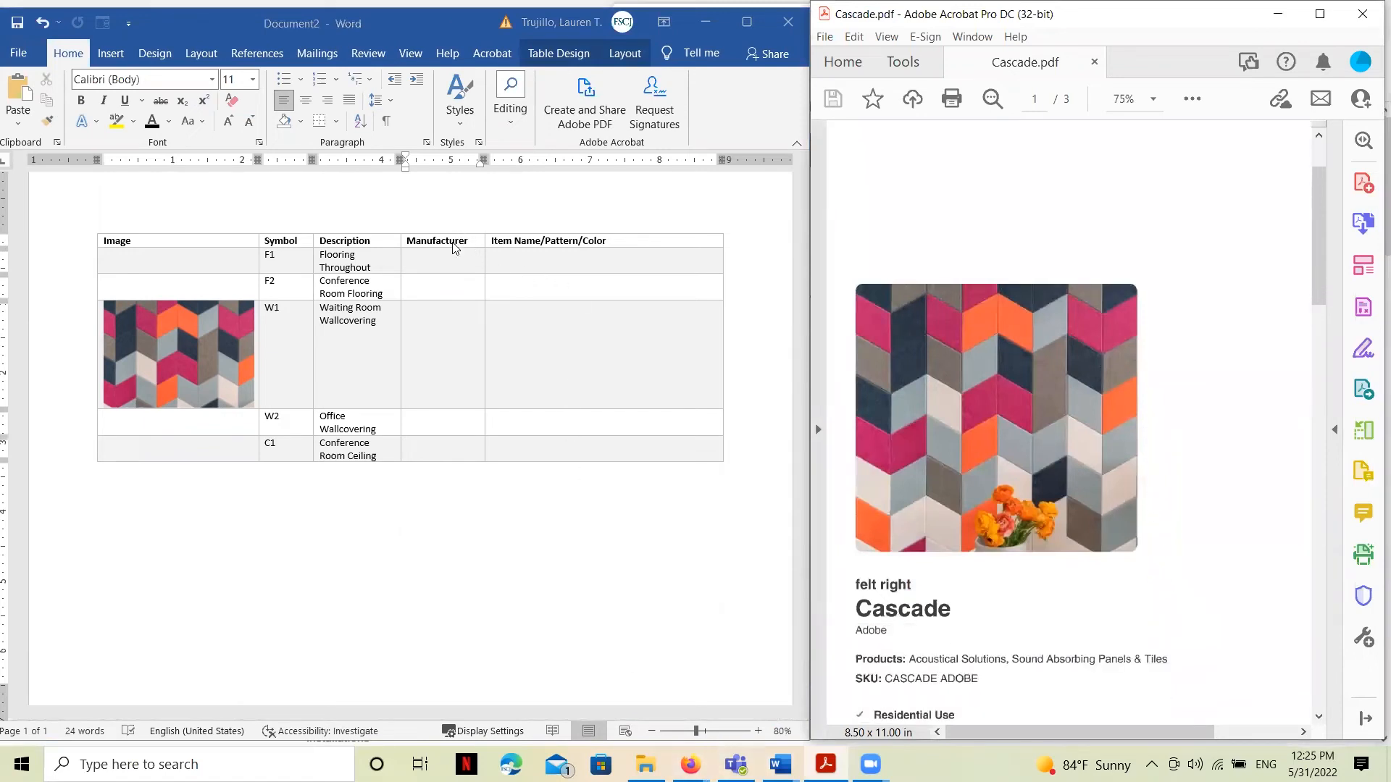
click(456, 261)
click(444, 259)
key(Caps_Lock)
text(C)
key(Caps_Lock)
text(as)
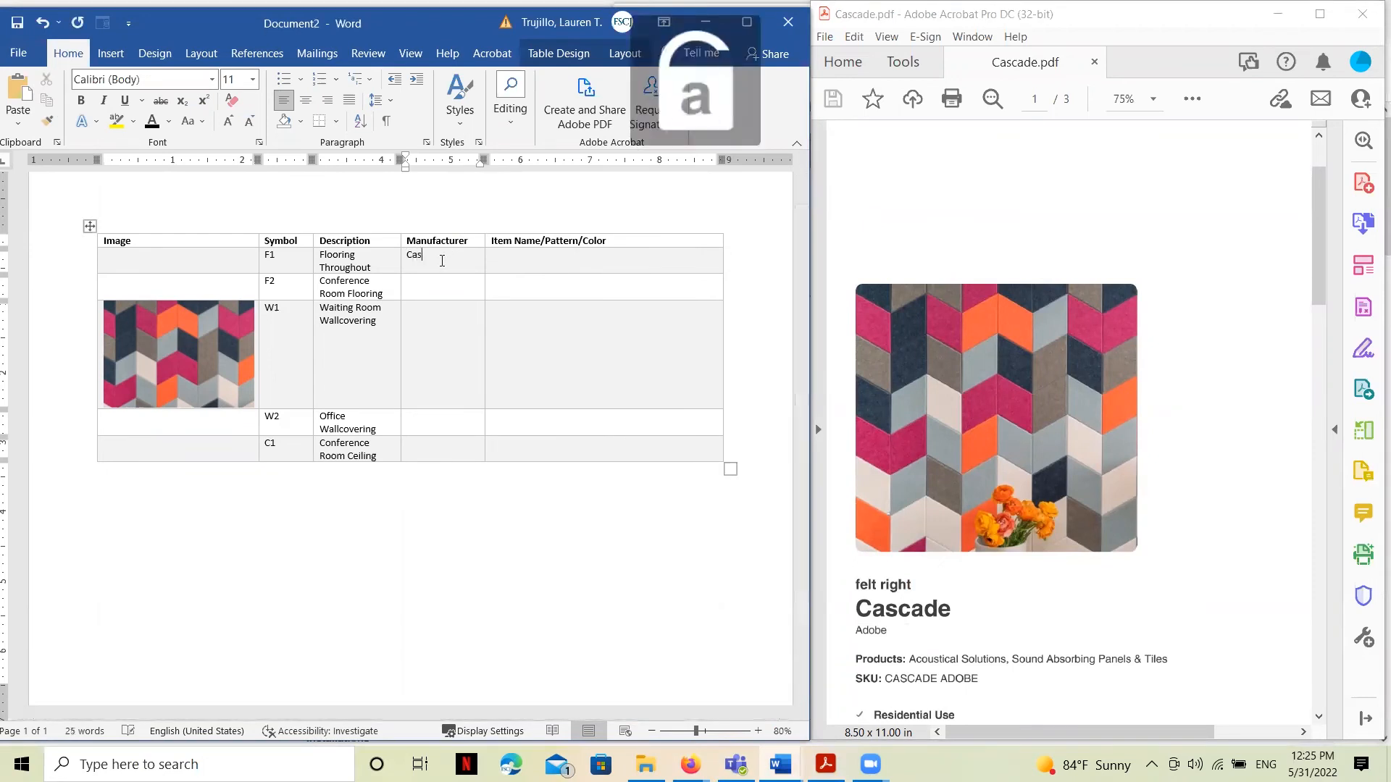
key(BackSpace)
key(BackSpace)
key(BackSpace)
key(BackSpace)
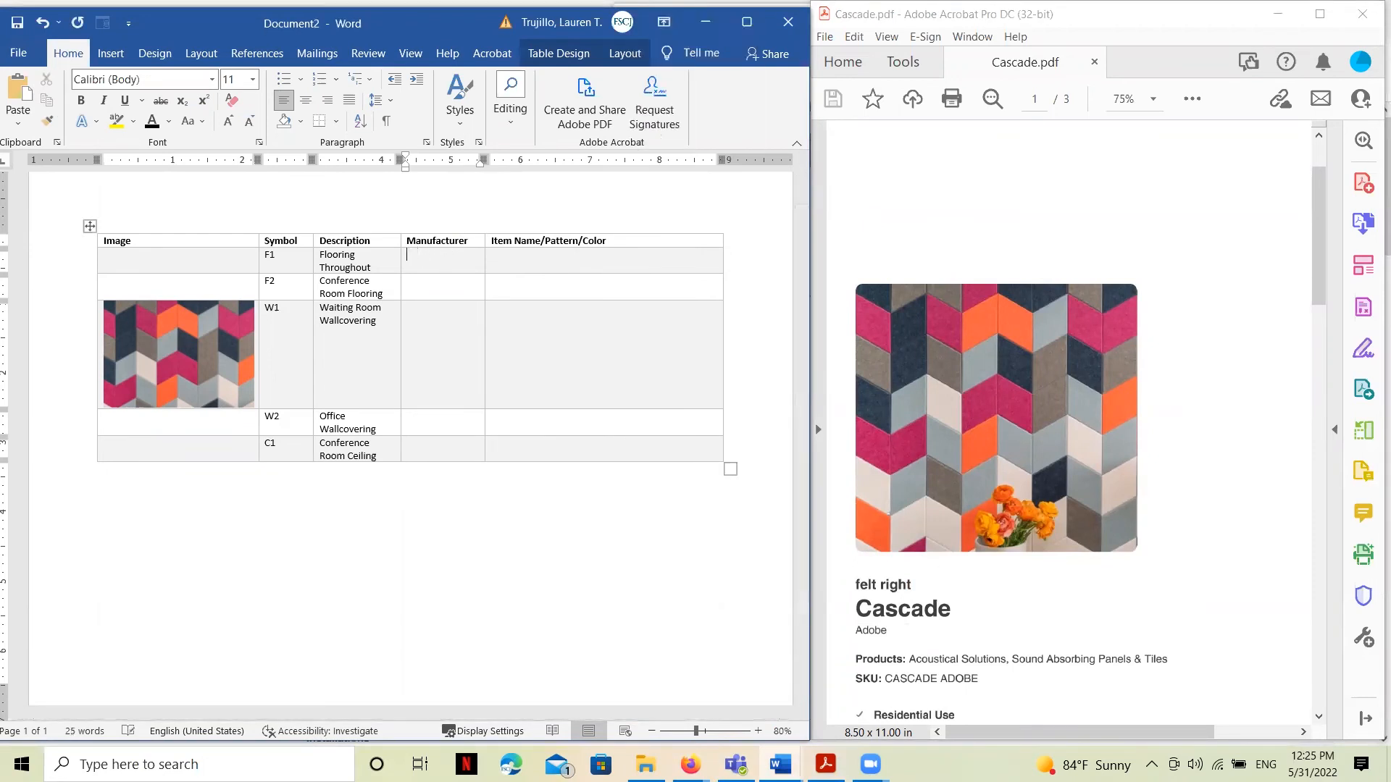
Step: Enter Cascade as the manufacturer of the W1 Waiting Room Wallcovering
click(449, 306)
key(Caps_Lock)
text(C)
key(Caps_Lock)
text(acsad)
key(BackSpace)
key(BackSpace)
key(BackSpace)
text(cade)
Step: Fill the W1 row's Item Name/Pattern/Color cell with Felt Right/Adobe
key(Tab)
key(Caps_Lock)
text(F)
key(Caps_Lock)
text(elt)
key(Caps_Lock)
text(R)
key(Caps_Lock)
text(ight/)
key(Caps_Lock)
text(A)
key(Caps_Lock)
text(dobe)
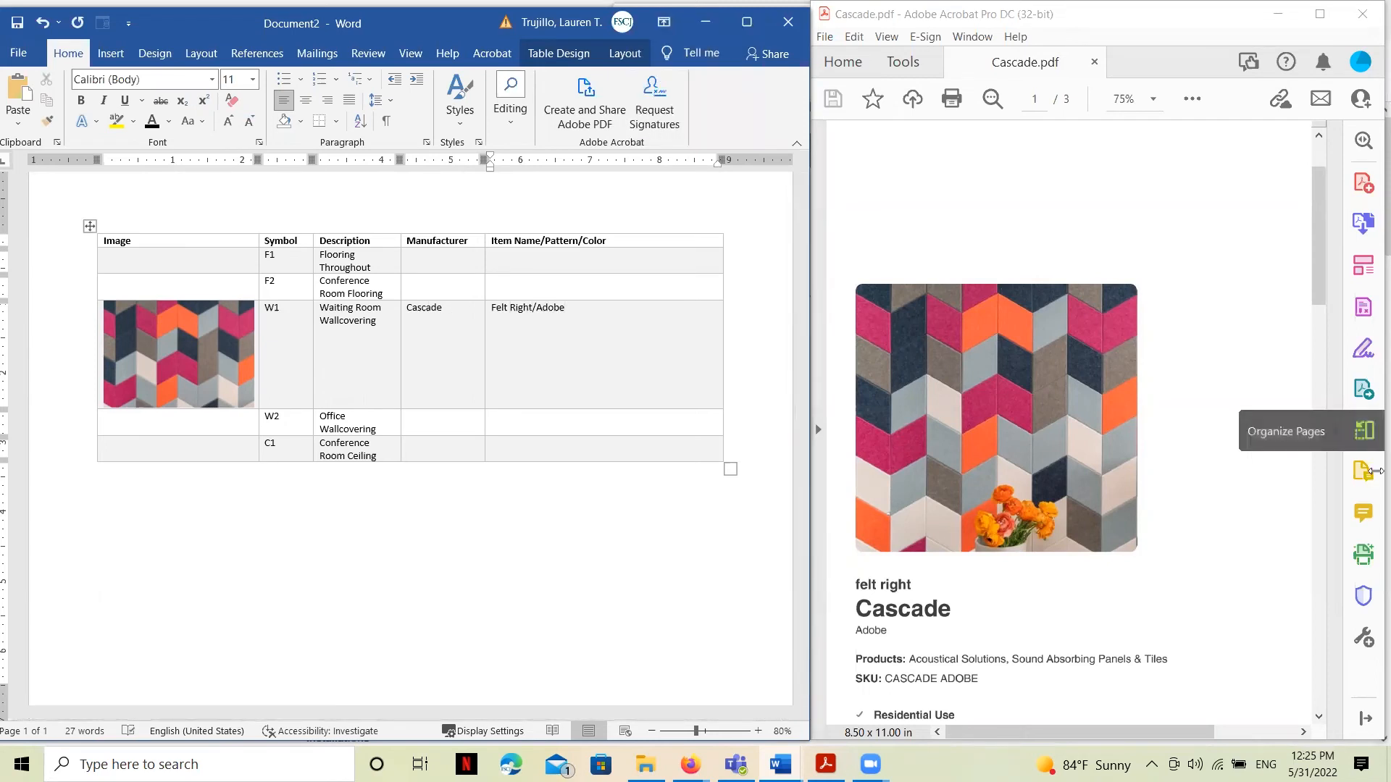
Step: Look through the remaining pages of the Cascade PDF for specific felt color names
scroll(1205, 500, down, 10)
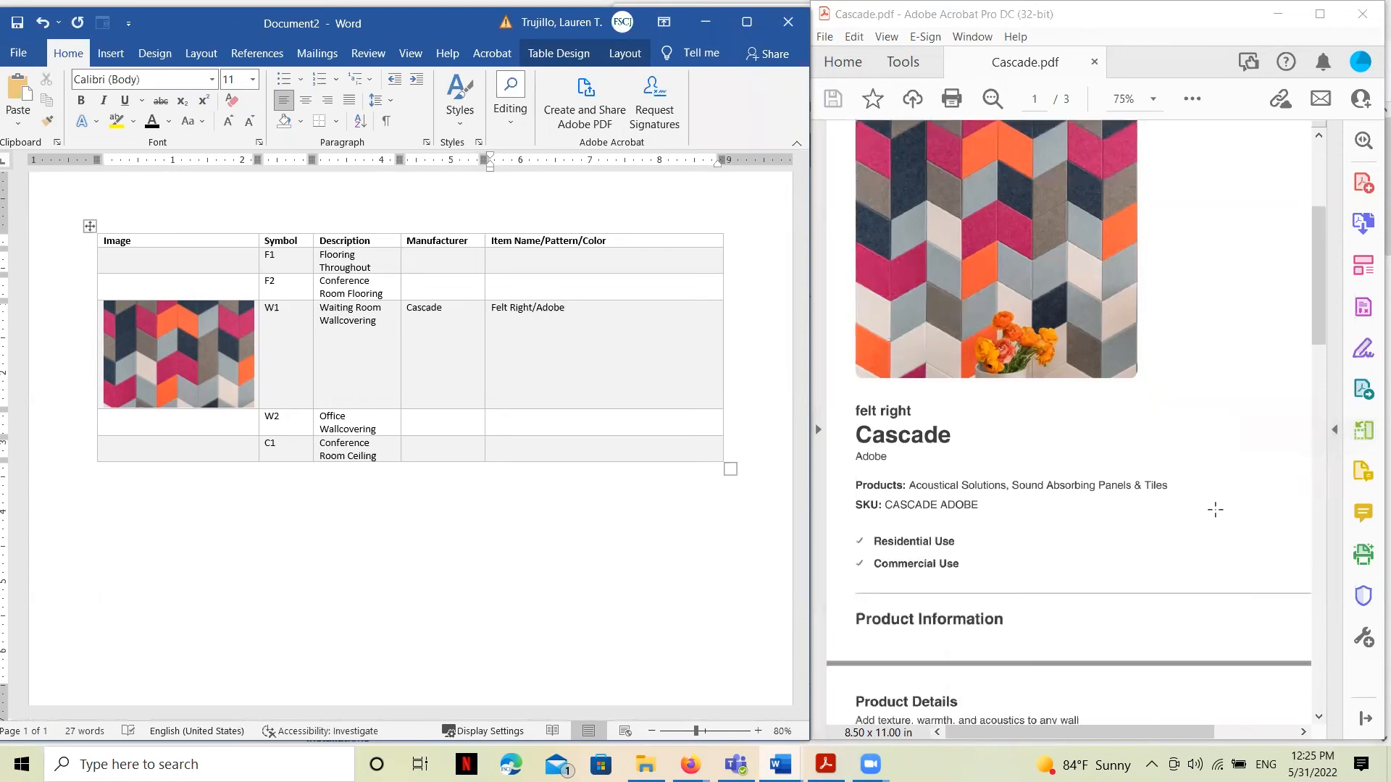
scroll(1204, 500, down, 10)
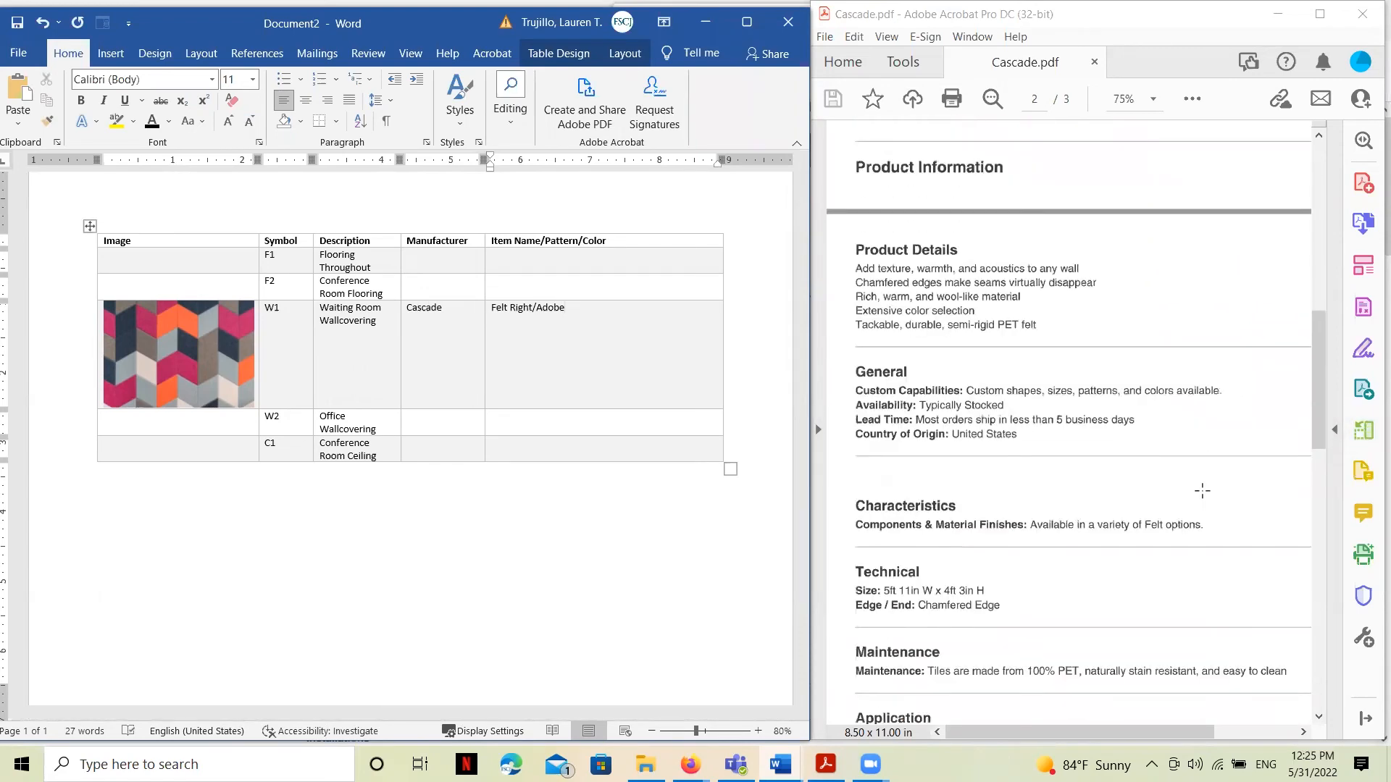
scroll(1202, 507, down, 10)
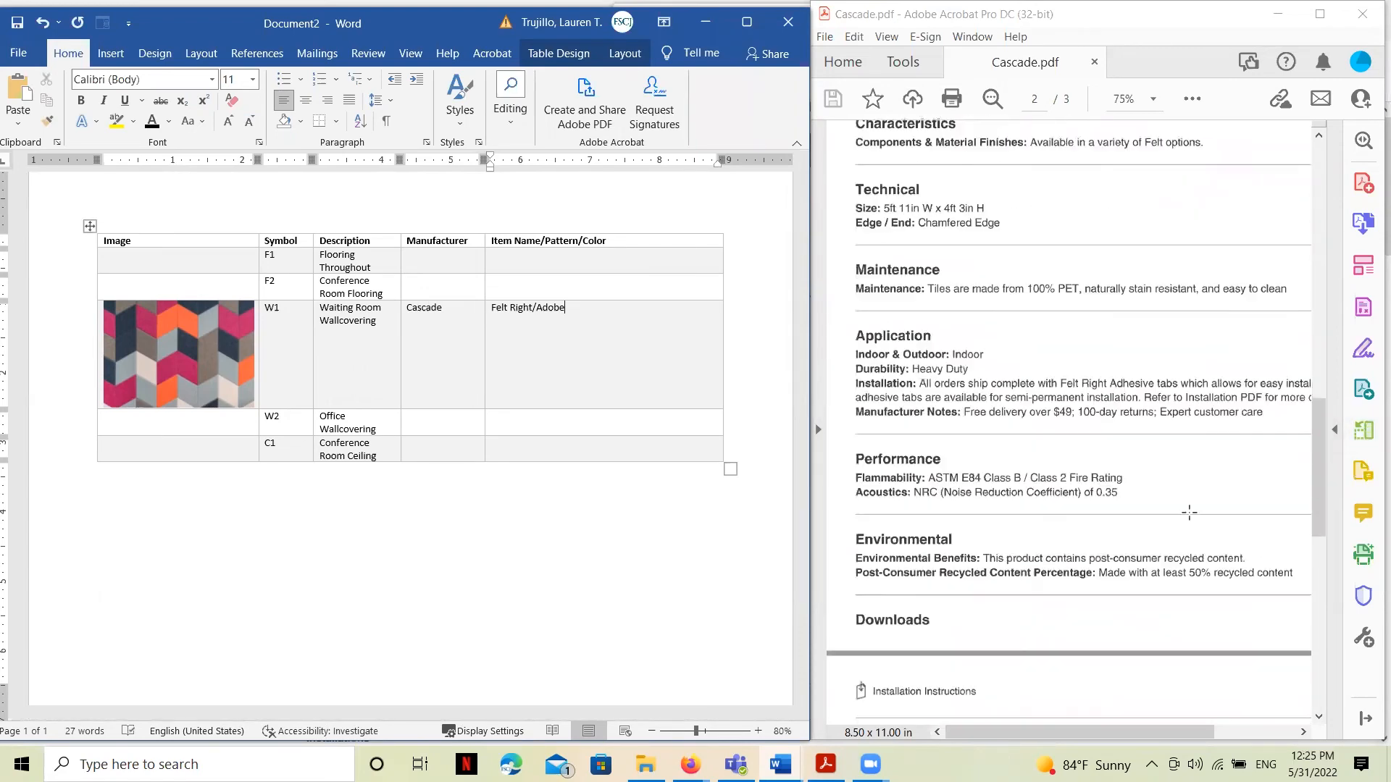
scroll(1164, 524, down, 6)
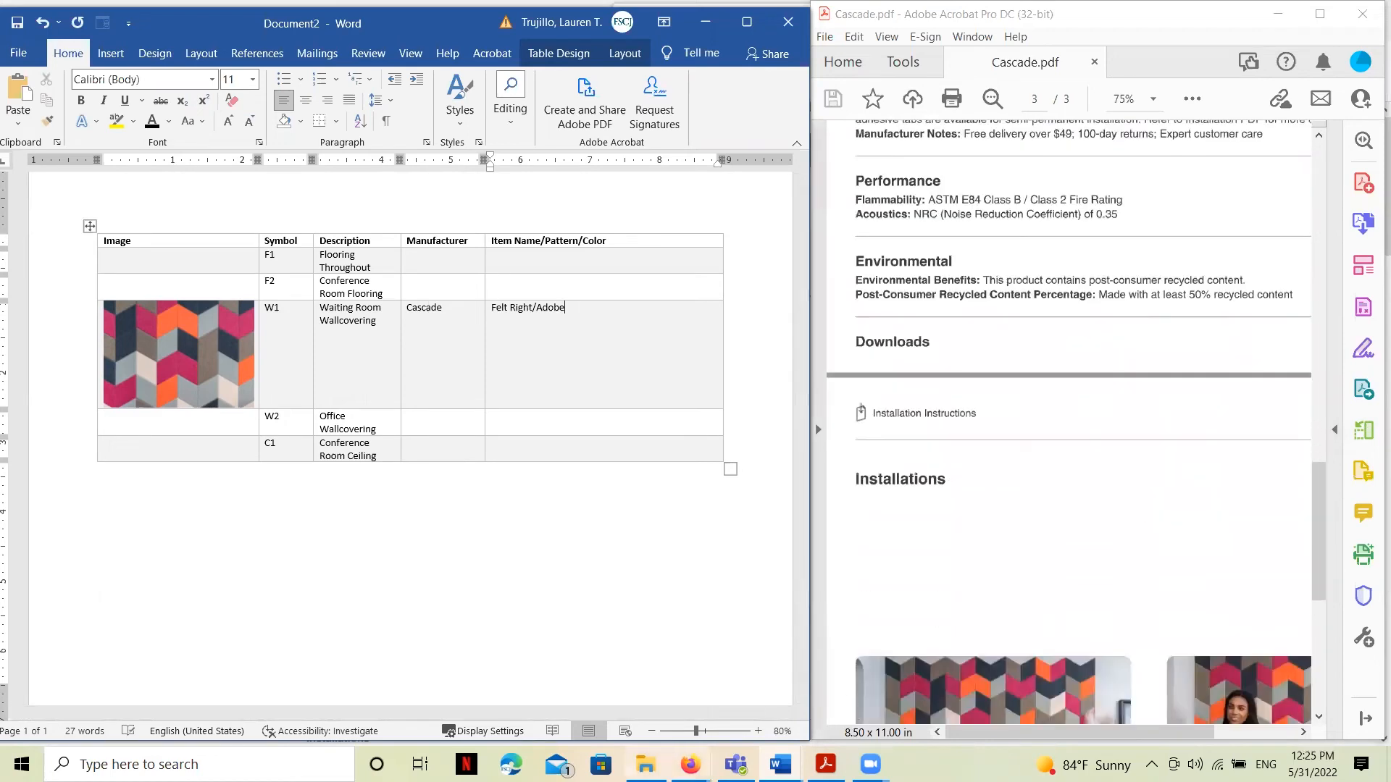
Step: Switch to the Cascade product page in Firefox and examine its felt color finishes for the names matching the wallcovering
mouse_move(690, 764)
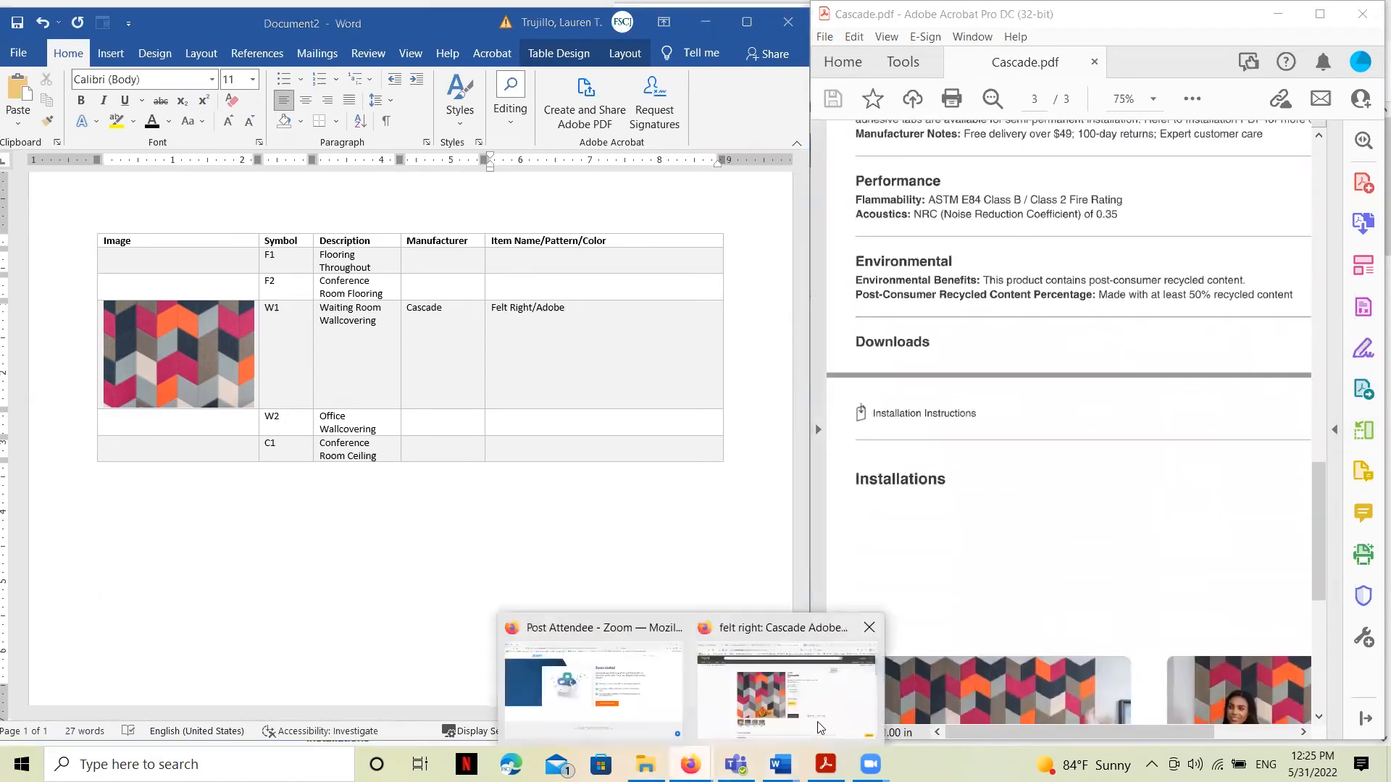
click(793, 688)
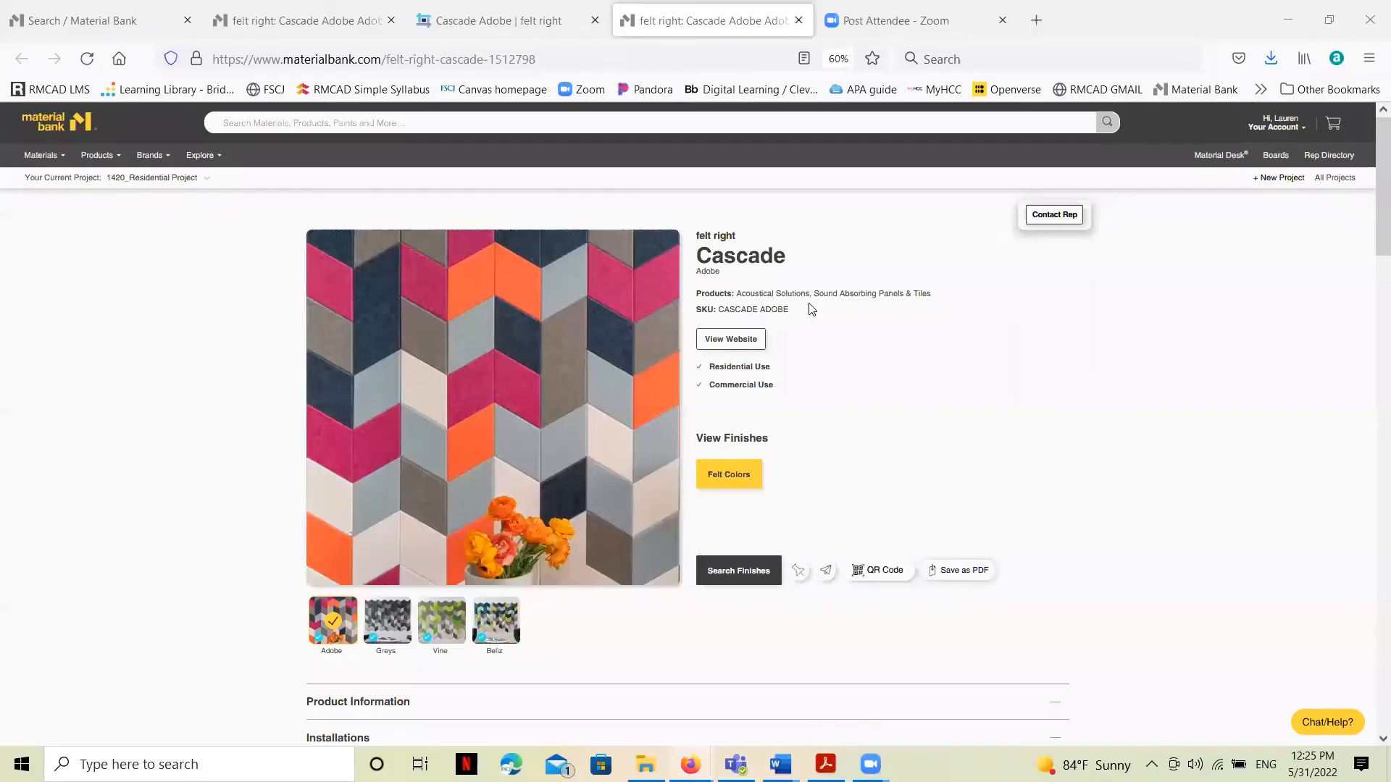
click(730, 478)
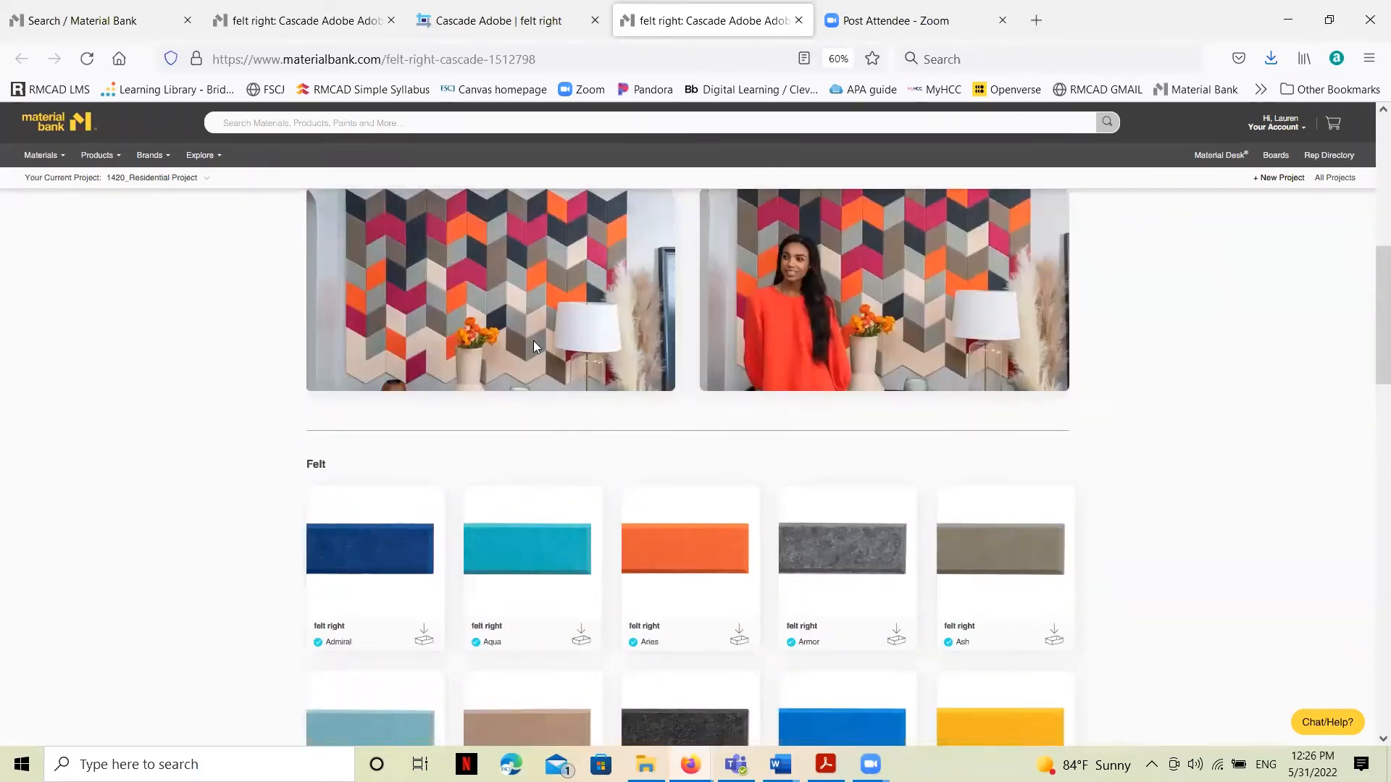
scroll(547, 351, down, 5)
scroll(678, 469, up, 5)
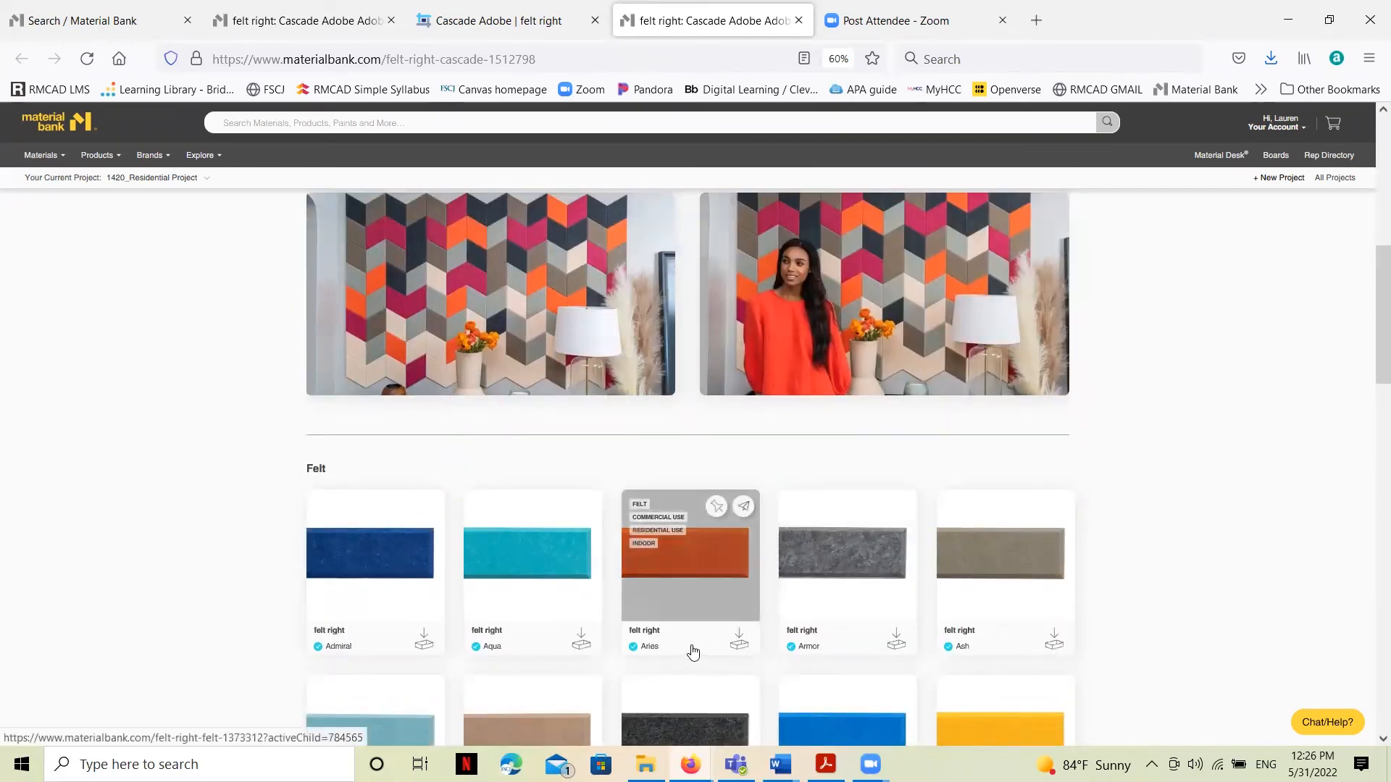
scroll(691, 652, down, 5)
scroll(701, 612, down, 3)
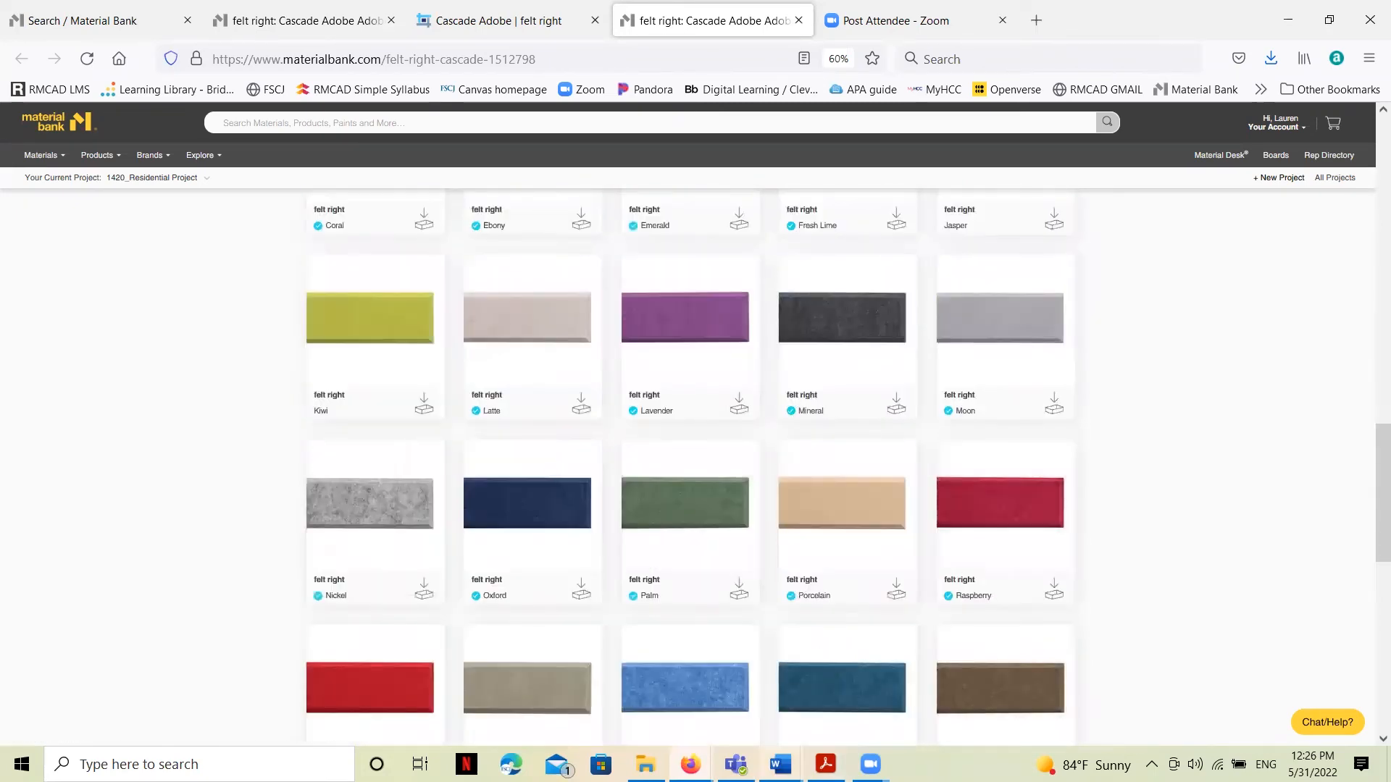
Step: Switch back to Document2 in Word and append /Aries/Raspberry to the W1 item name entry
mouse_move(780, 764)
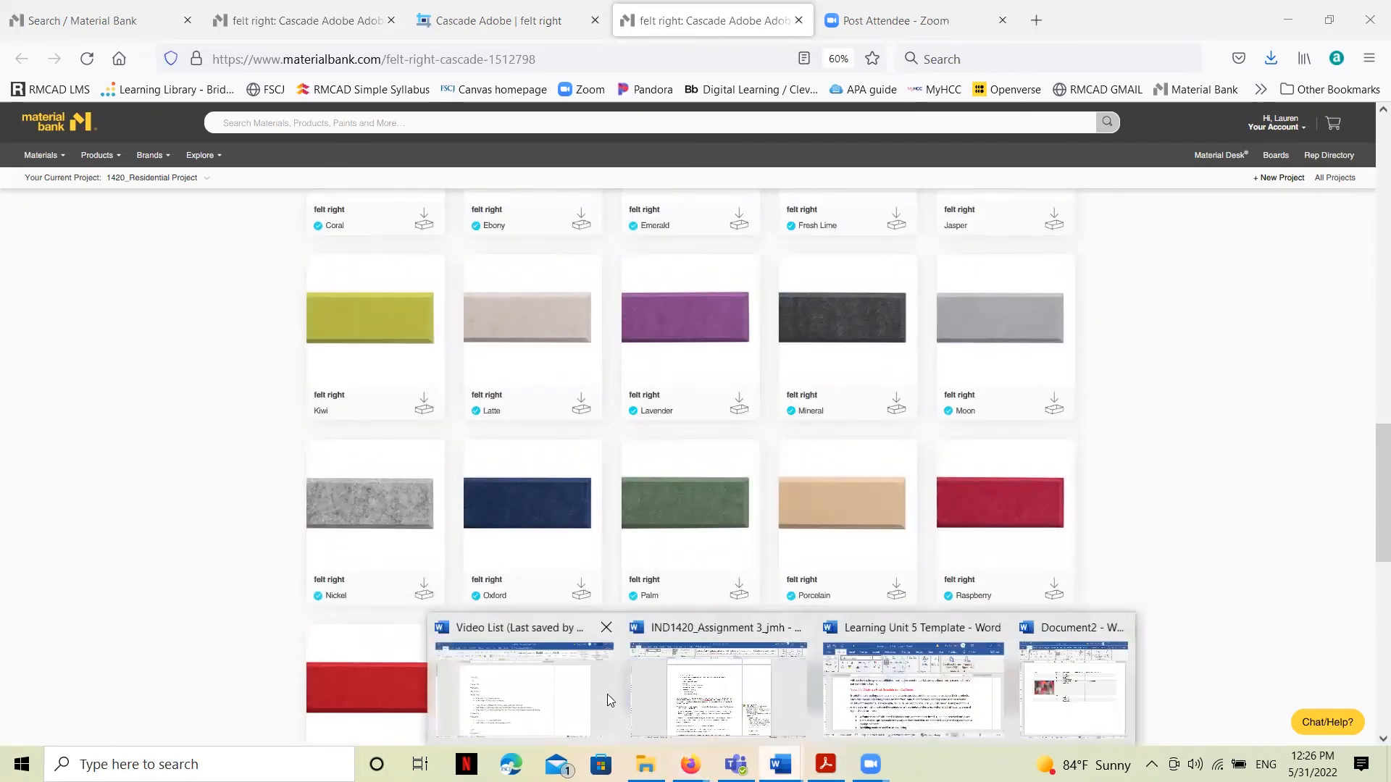
click(1072, 688)
text(/)
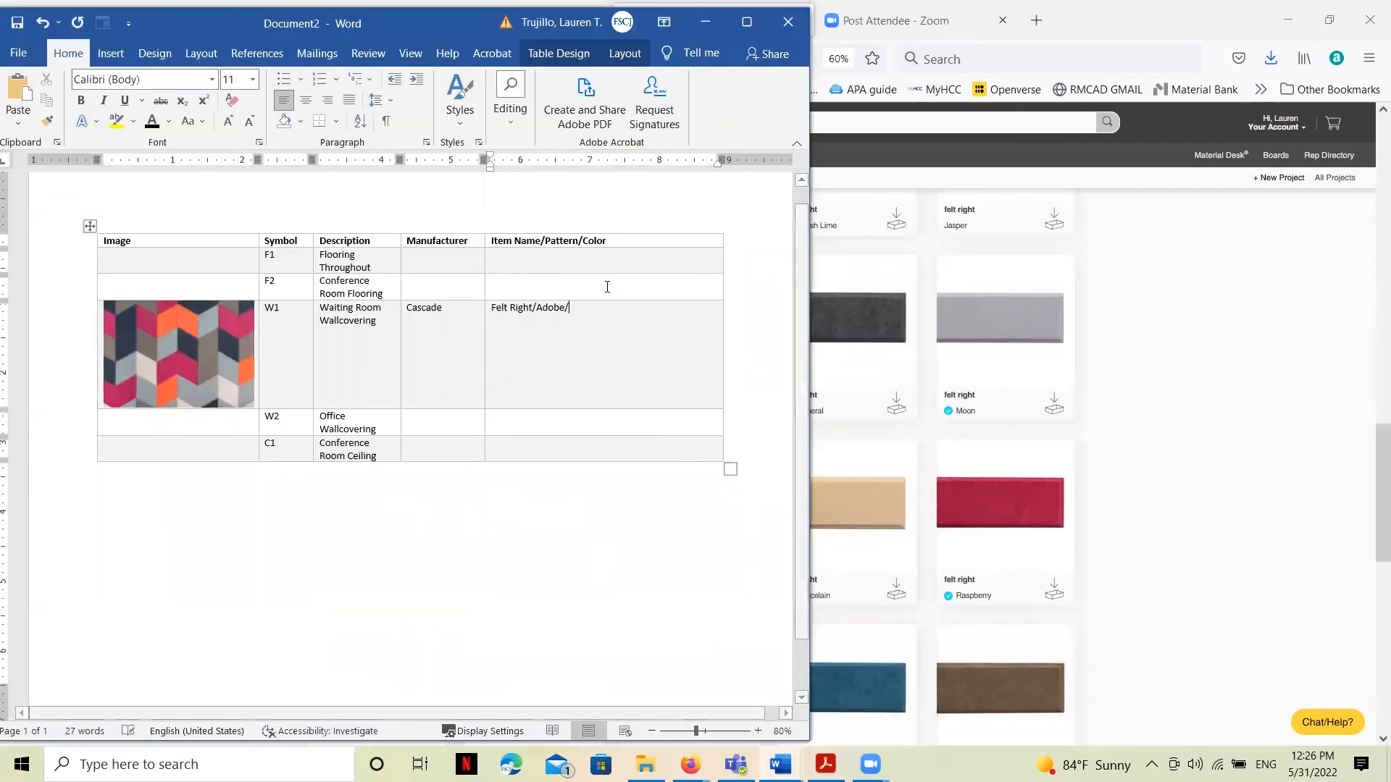
text(Aries/)
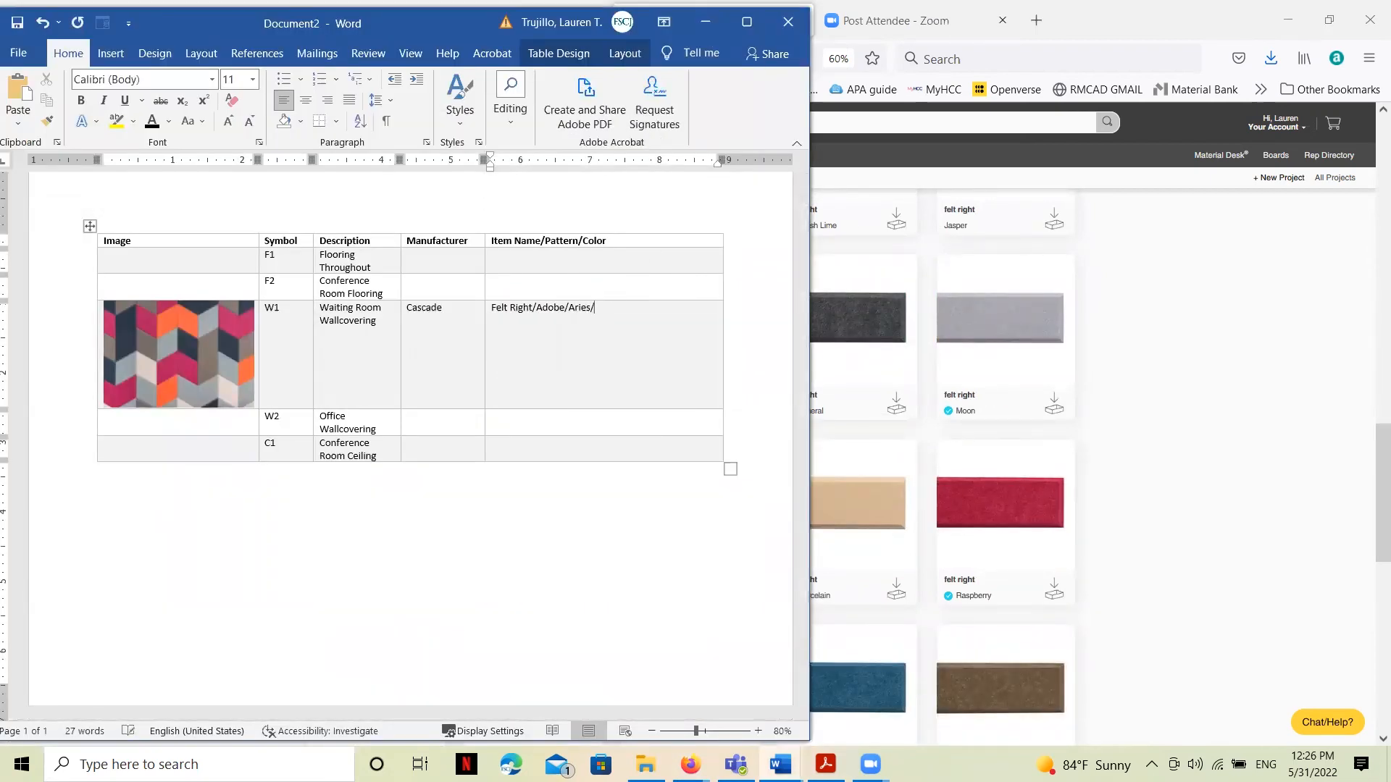
text(Raspberry)
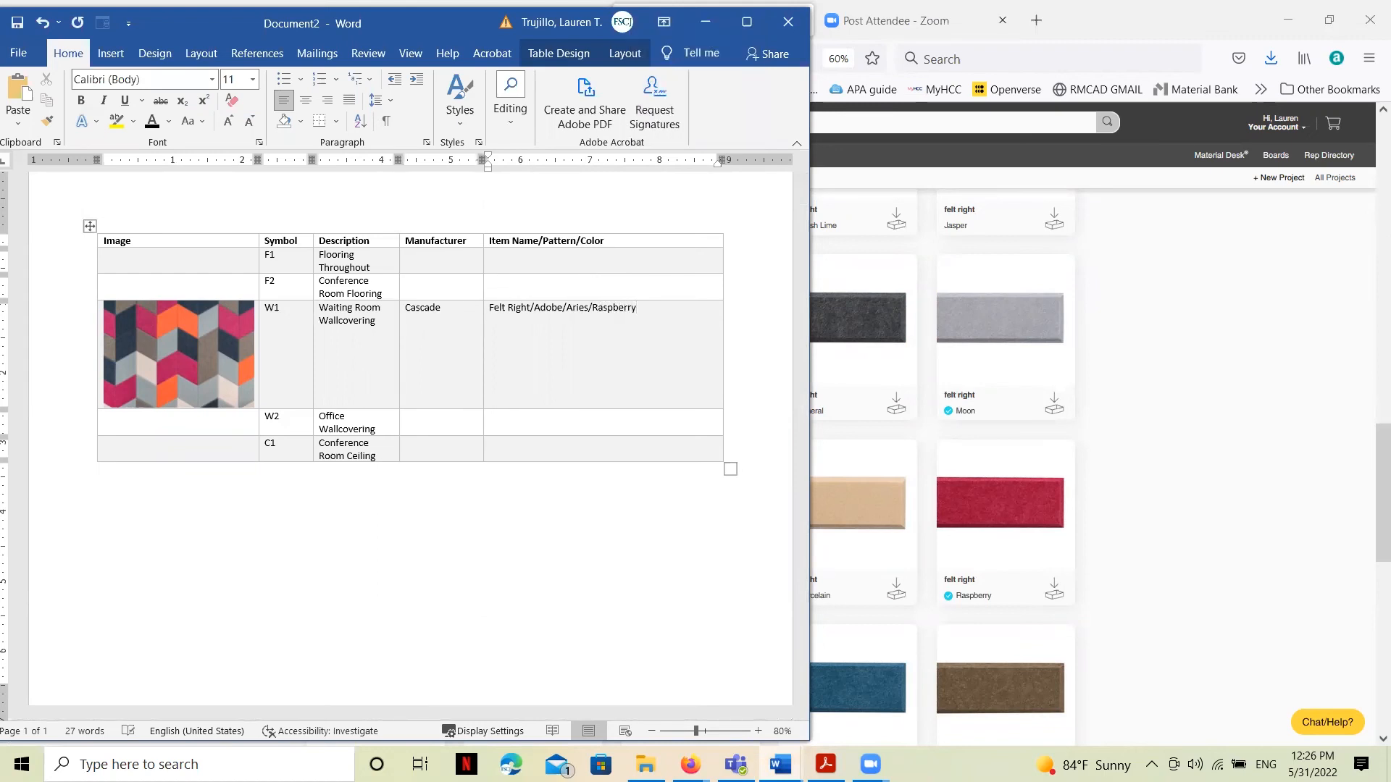